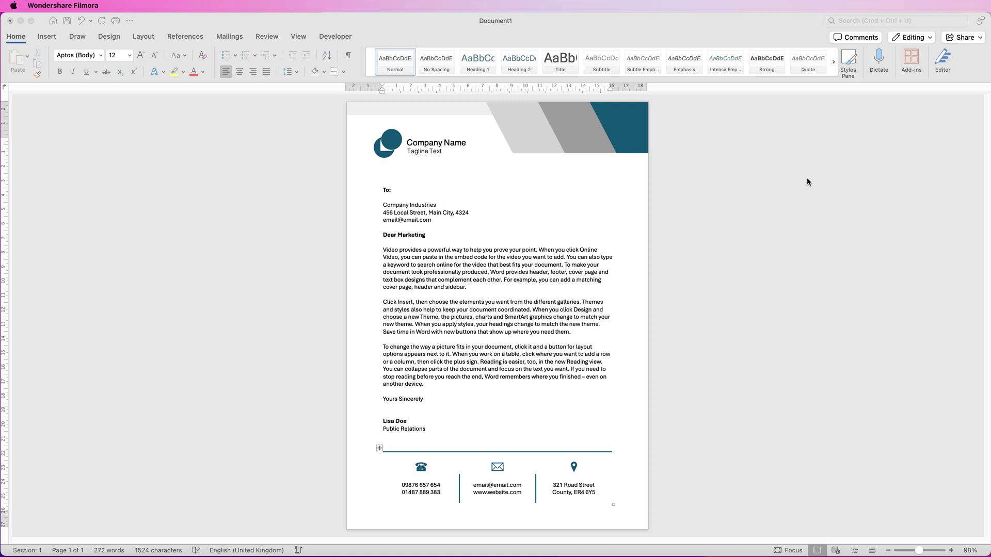
- Create a new blank document with Narrow margins and add empty lines down the page
{"action": "left_click", "coordinate": [55, 20]}
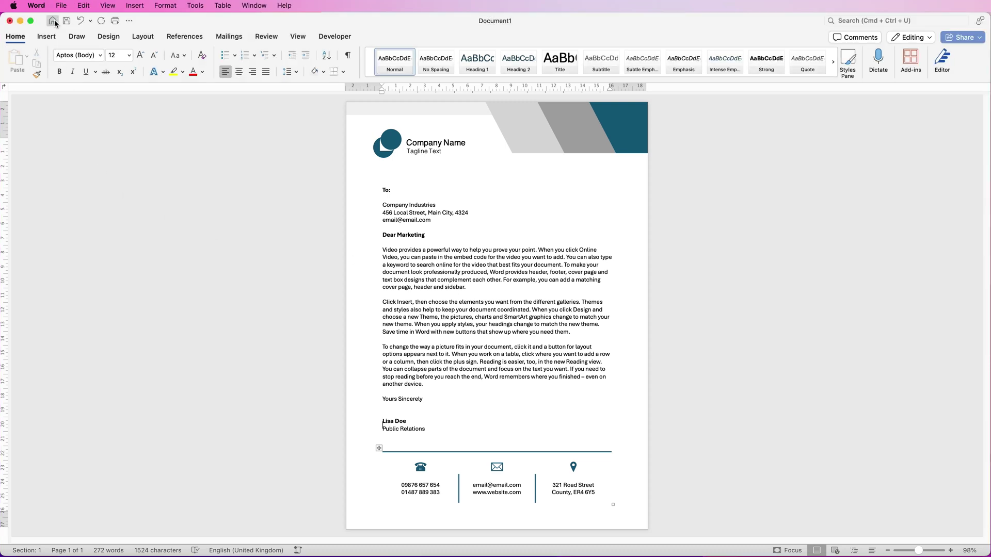
{"action": "key", "text": "super+n"}
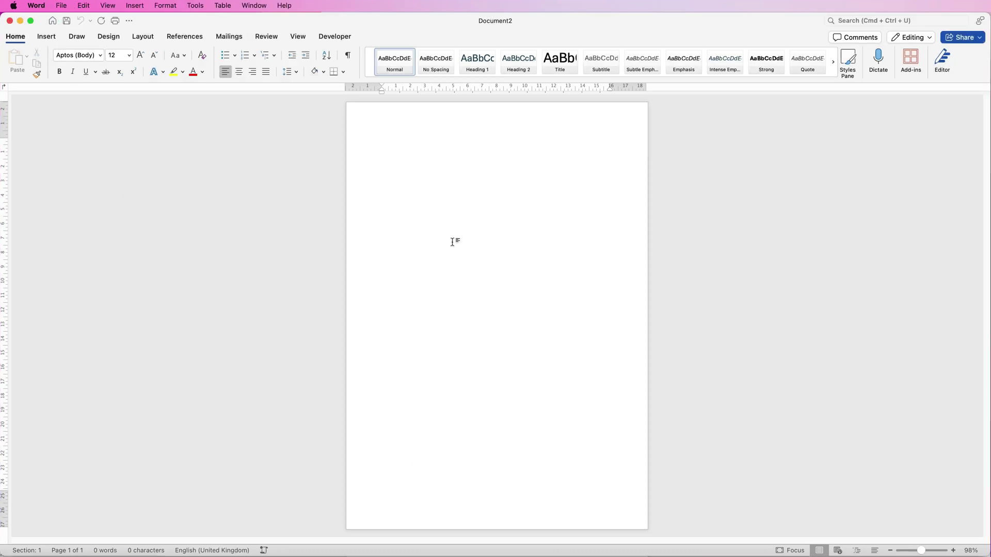
{"action": "left_click", "coordinate": [144, 37]}
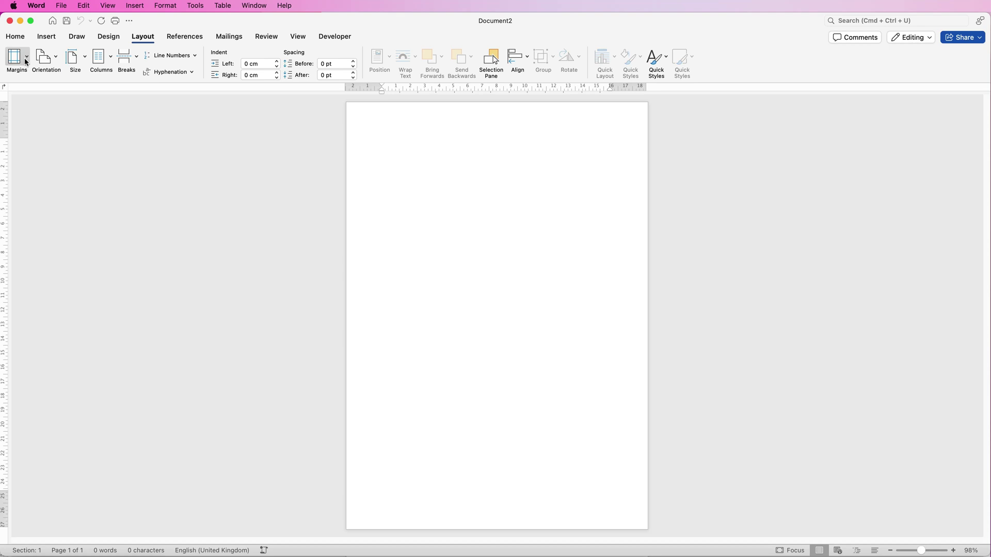
{"action": "left_click", "coordinate": [26, 62]}
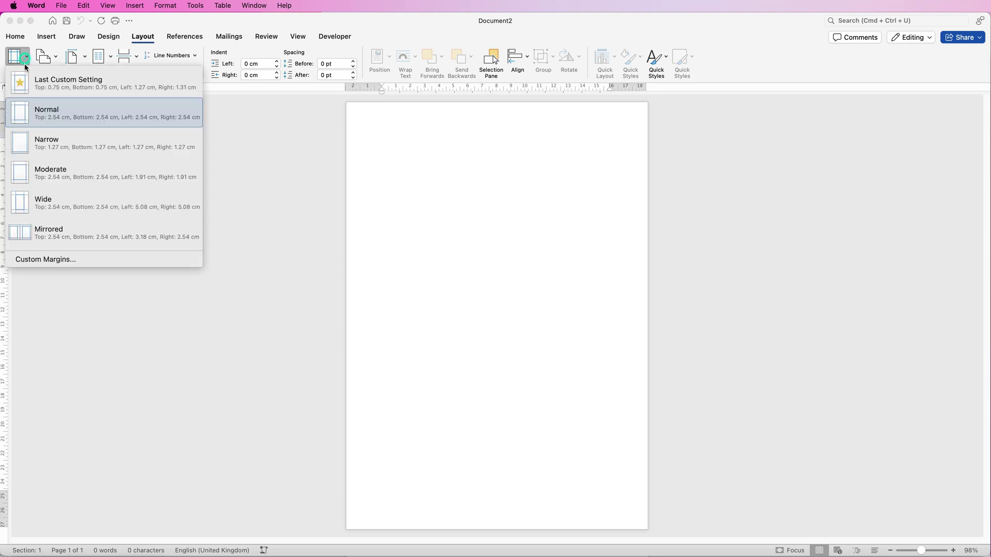
{"action": "left_click", "coordinate": [43, 145]}
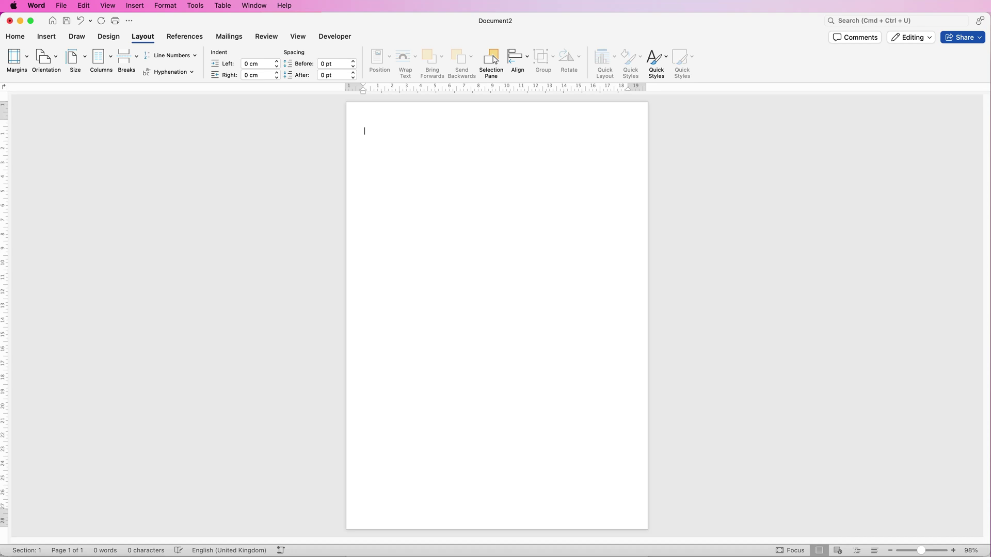
{"action": "key", "text": "Return"}
- Insert a table with three columns and two rows
{"action": "left_click", "coordinate": [46, 36]}
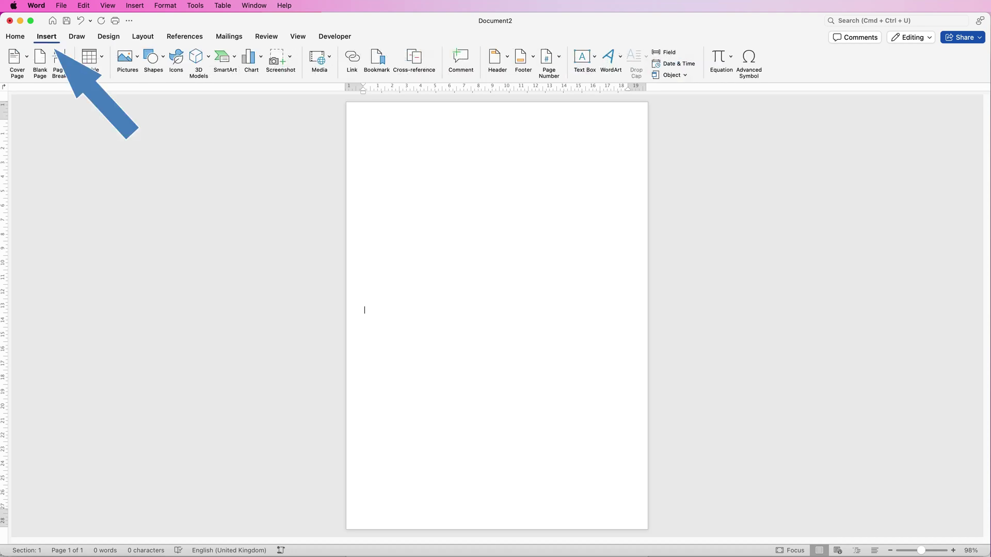
{"action": "left_click", "coordinate": [92, 56]}
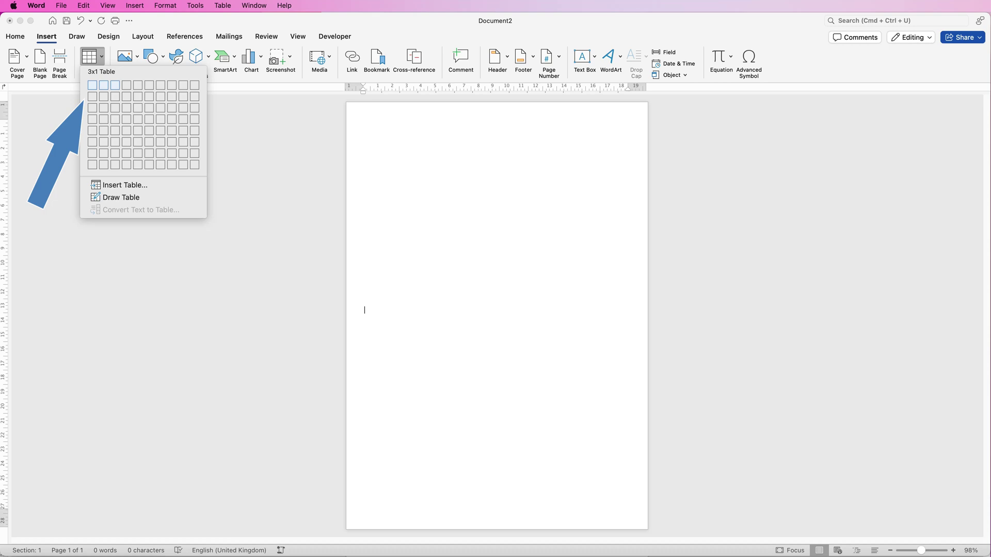
{"action": "left_click", "coordinate": [115, 97]}
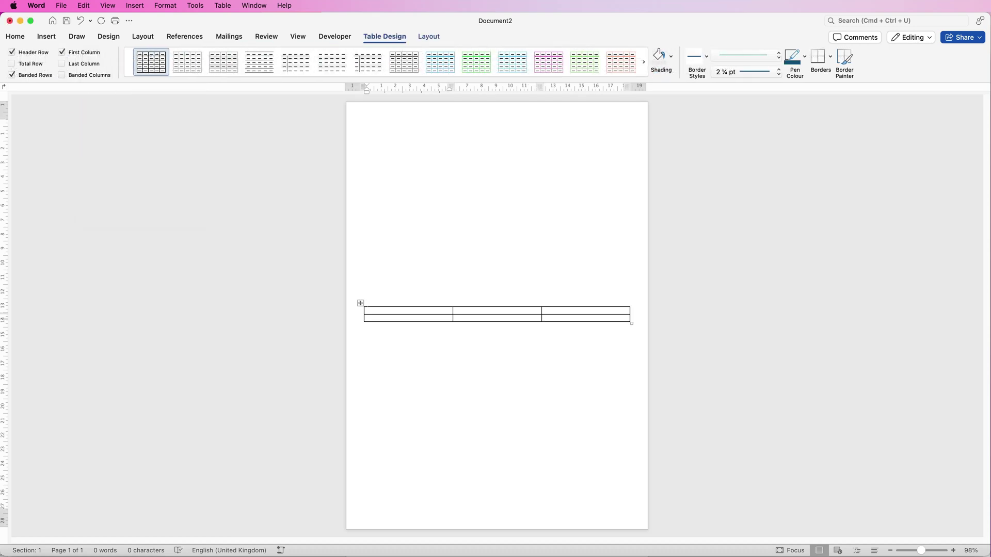
- Set the table's row height to 2 cm and centre the cell contents
{"action": "left_click", "coordinate": [360, 303]}
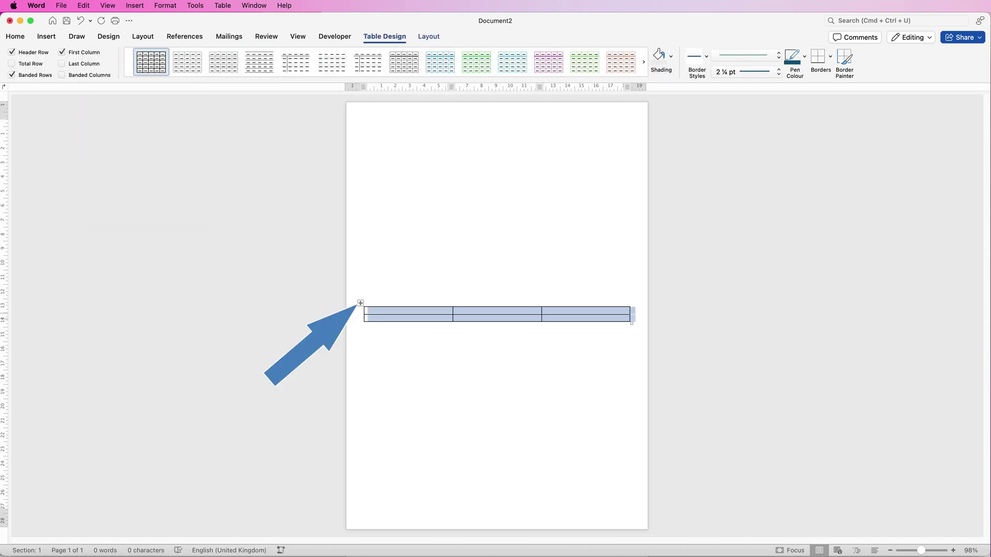
{"action": "left_click", "coordinate": [428, 36]}
{"action": "left_click", "coordinate": [422, 55]}
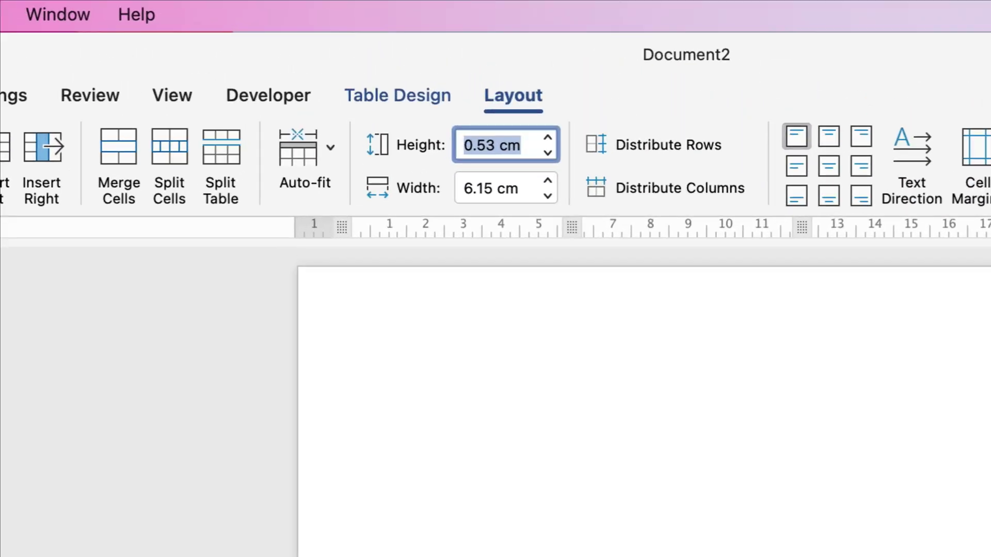
{"action": "type", "text": "2"}
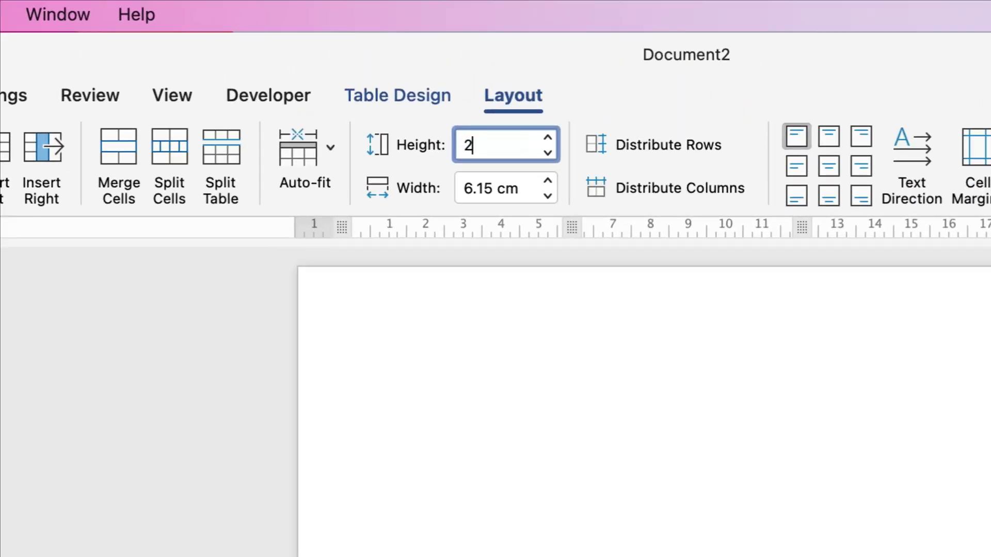
{"action": "key", "text": "Return"}
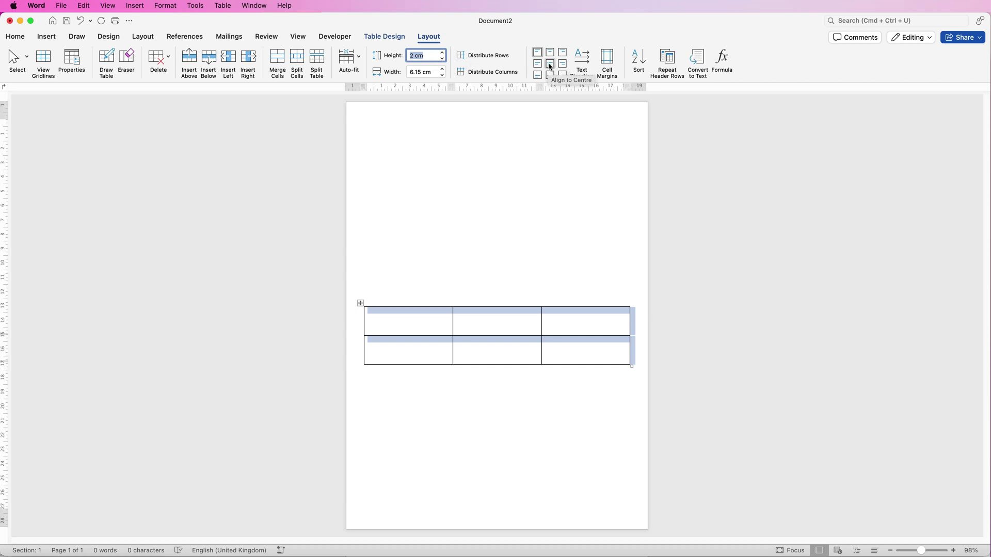
{"action": "left_click", "coordinate": [551, 66]}
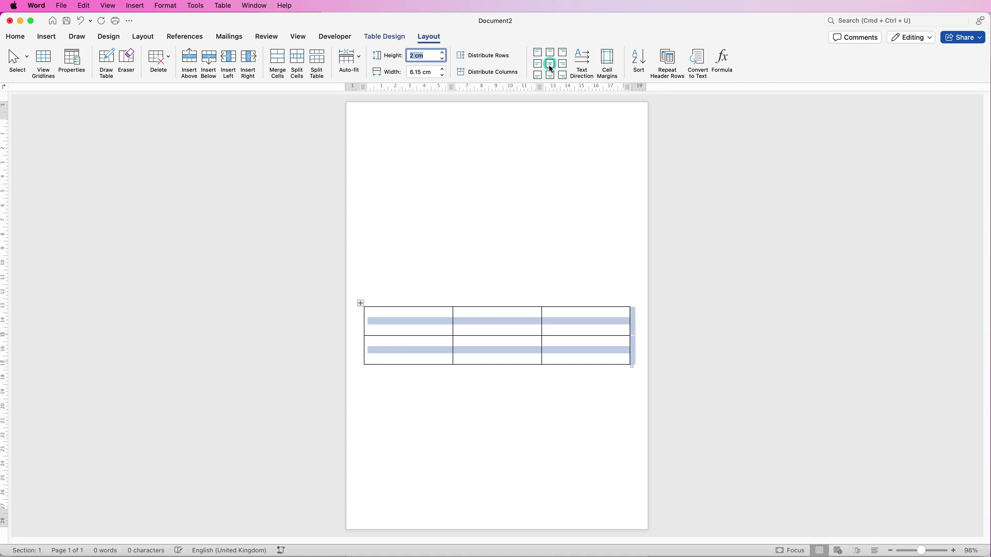
- Paste the phone numbers, e-mail and website, and address into the three bottom cells
{"action": "left_click", "coordinate": [421, 352]}
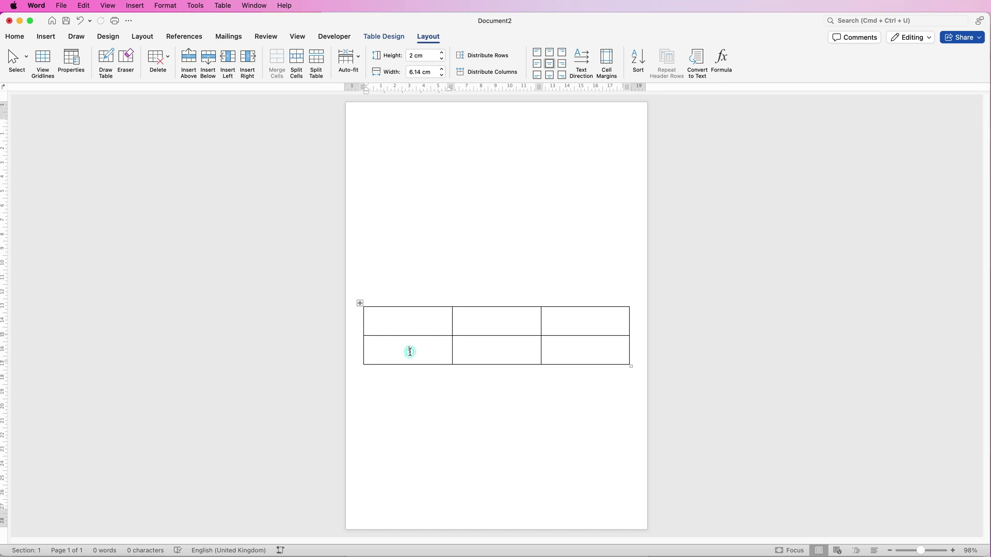
{"action": "key", "text": "super+v"}
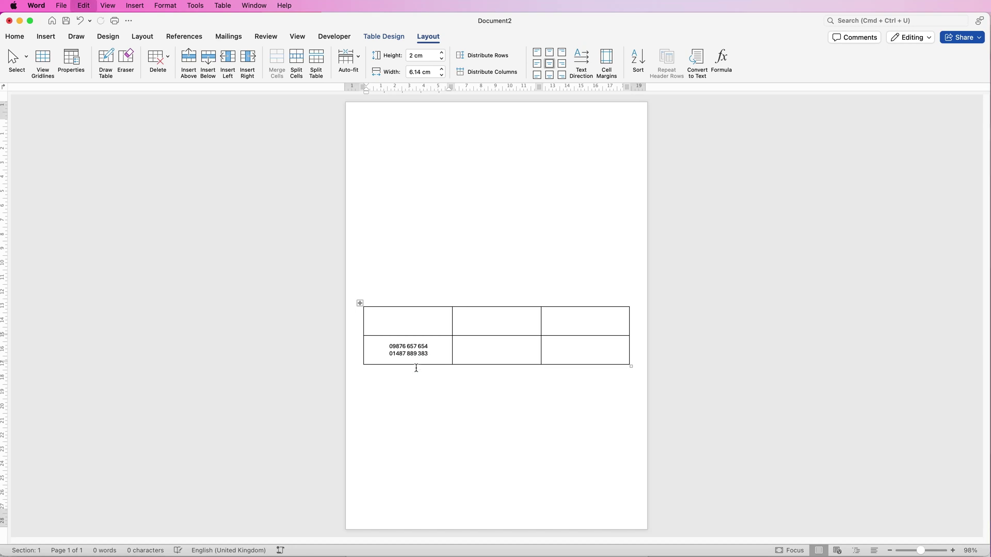
{"action": "left_click", "coordinate": [496, 349]}
{"action": "key", "text": "super+v"}
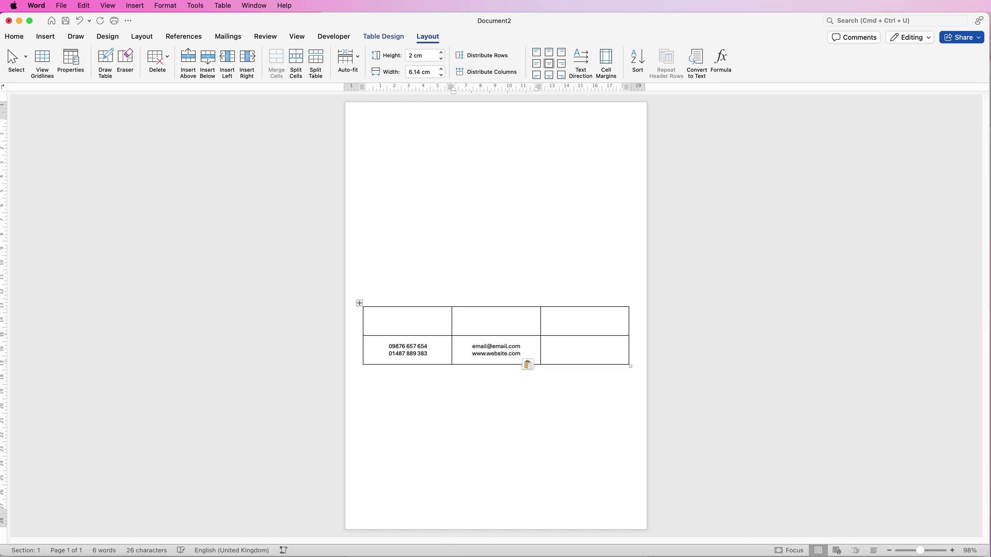
{"action": "left_click", "coordinate": [586, 351]}
{"action": "type", "text": "321 Road Street County, ER4 6Y5"}
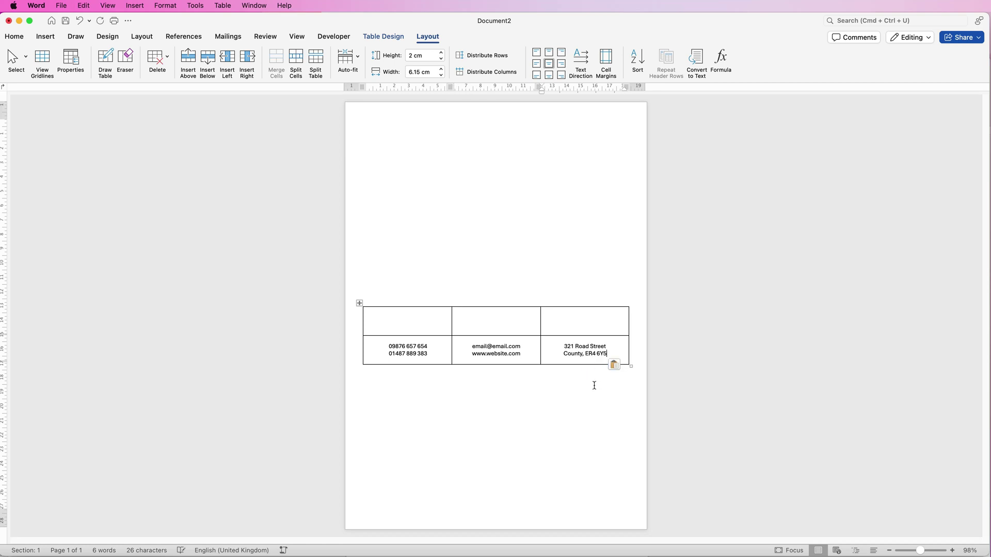
- Align the top row's three cells bottom-centre
{"action": "left_click", "coordinate": [409, 326]}
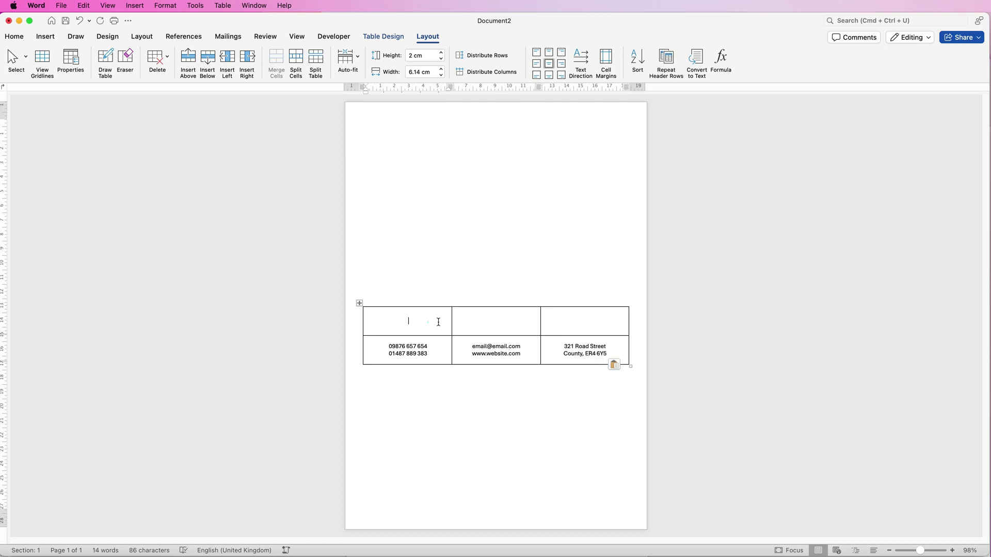
{"action": "left_click_drag", "start_coordinate": [438, 322], "coordinate": [564, 329]}
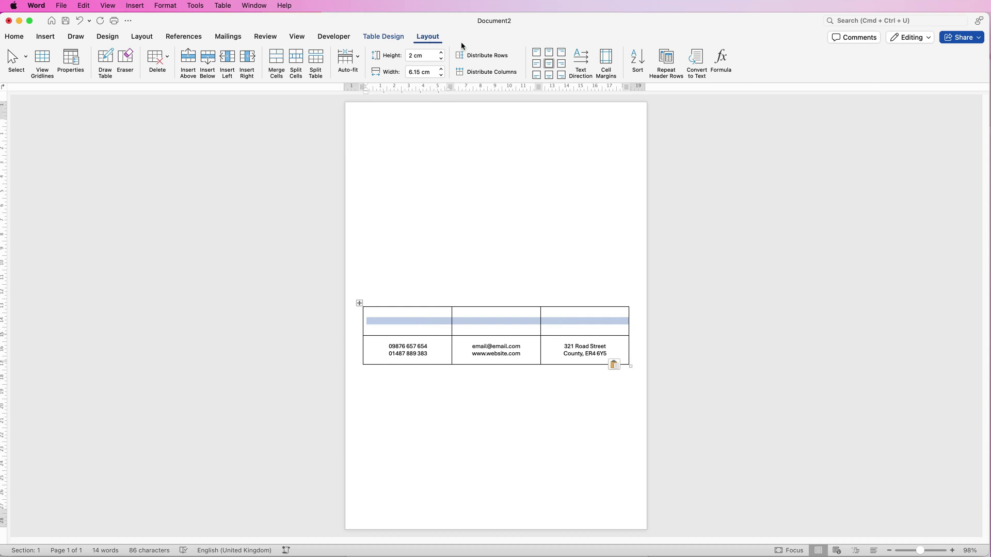
{"action": "left_click", "coordinate": [549, 75]}
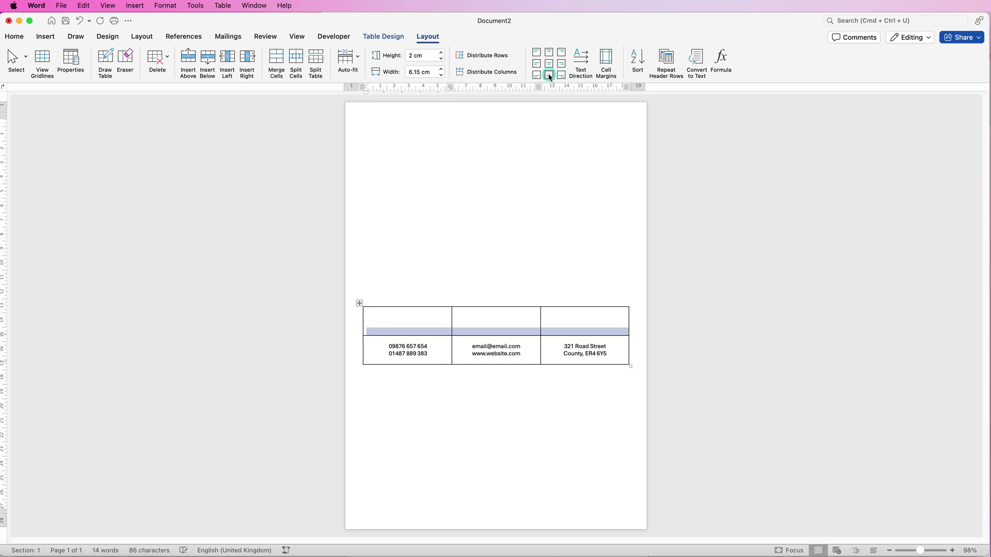
- Insert the telephone icon from a 'phone' icon search into the top-left cell
{"action": "left_click", "coordinate": [408, 320]}
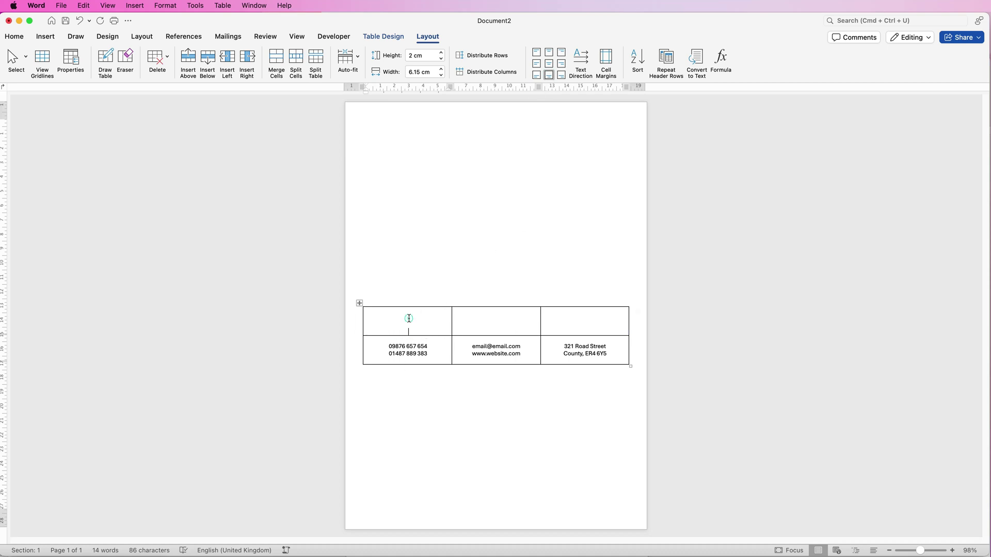
{"action": "left_click", "coordinate": [46, 37]}
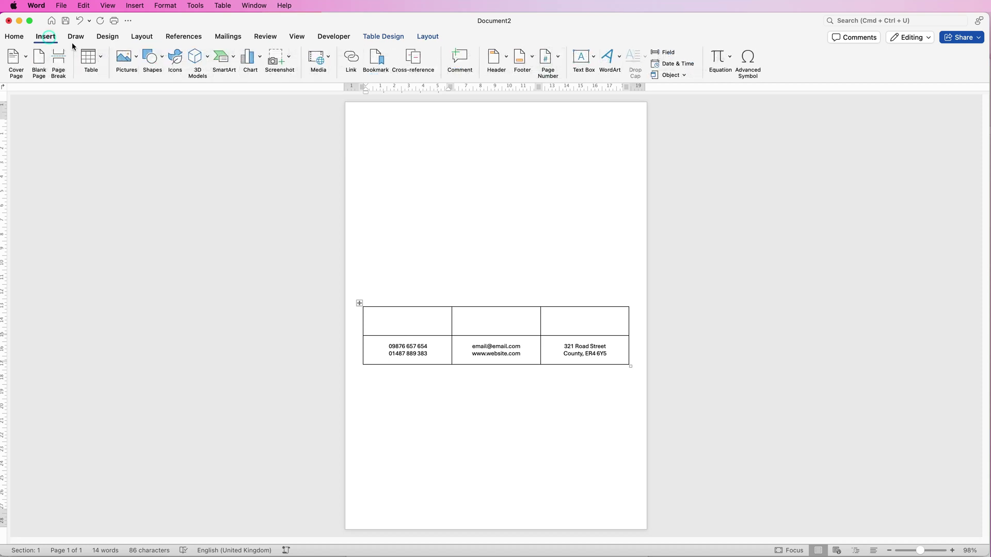
{"action": "left_click", "coordinate": [176, 60]}
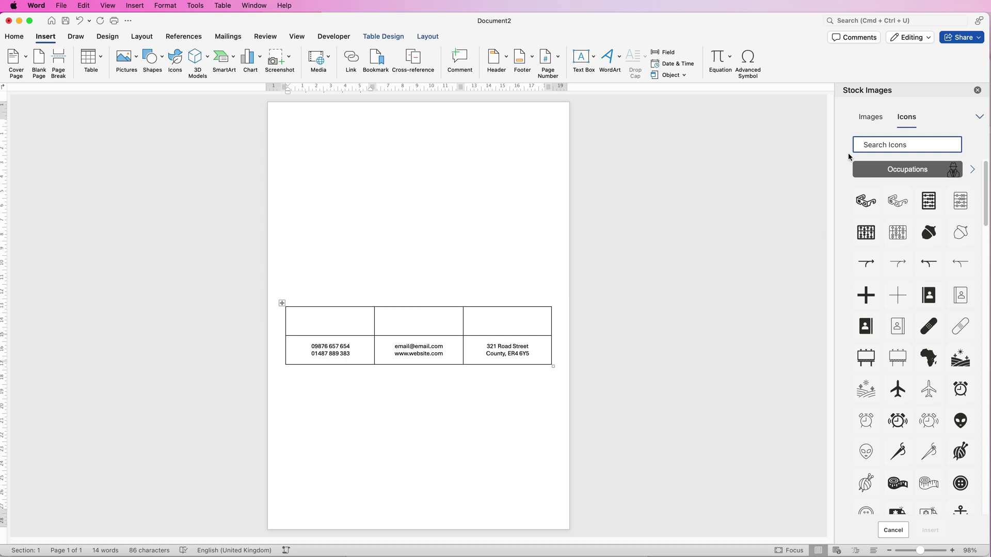
{"action": "type", "text": "phone"}
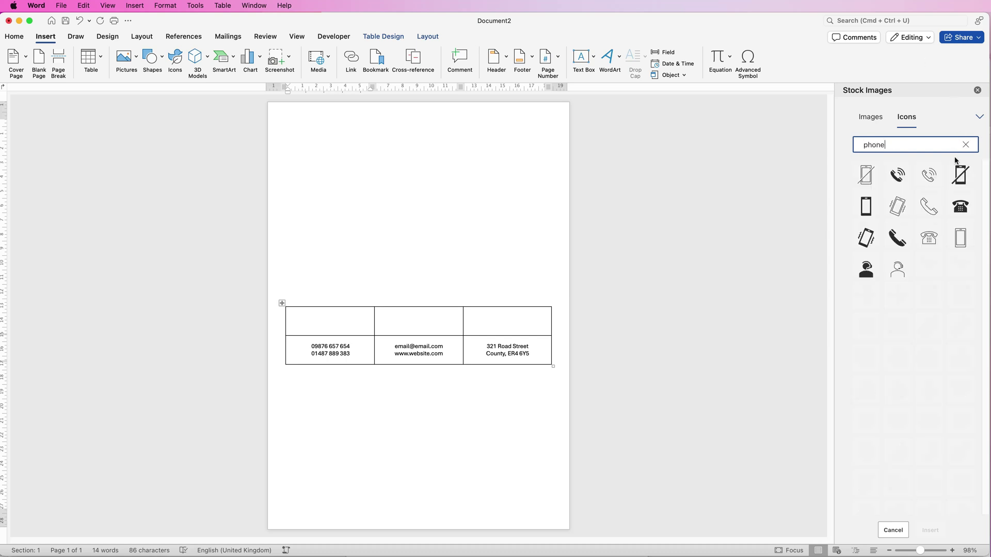
{"action": "left_click", "coordinate": [965, 204]}
{"action": "left_click", "coordinate": [929, 530]}
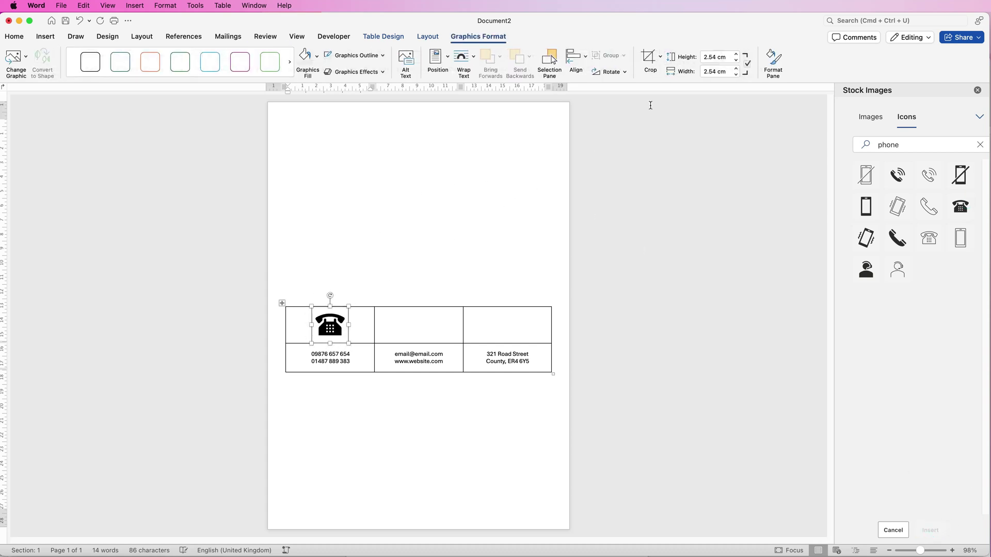
- Resize the phone icon to 1 cm high and fill it dark teal
{"action": "left_click", "coordinate": [721, 58]}
{"action": "type", "text": "1"}
{"action": "key", "text": "Return"}
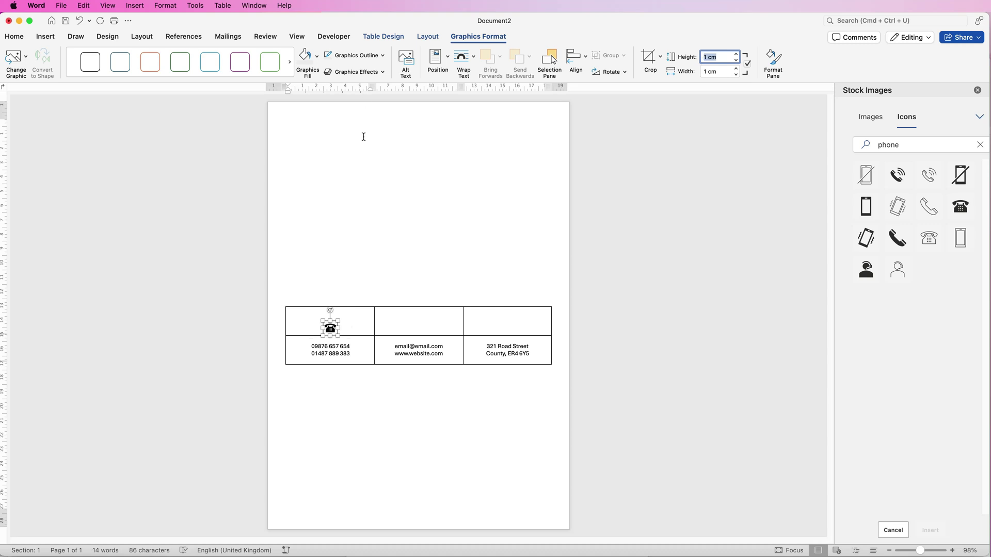
{"action": "left_click", "coordinate": [316, 58]}
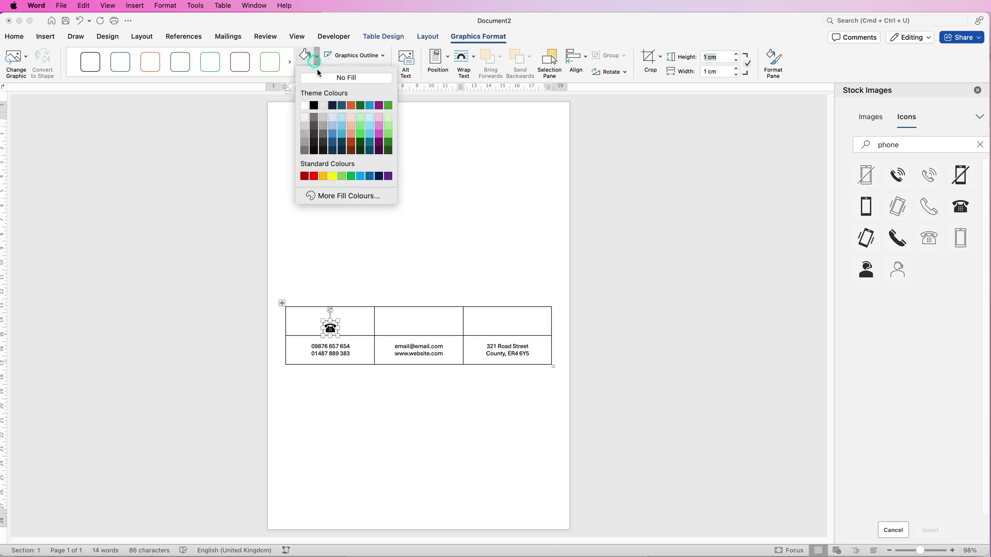
{"action": "left_click", "coordinate": [342, 105]}
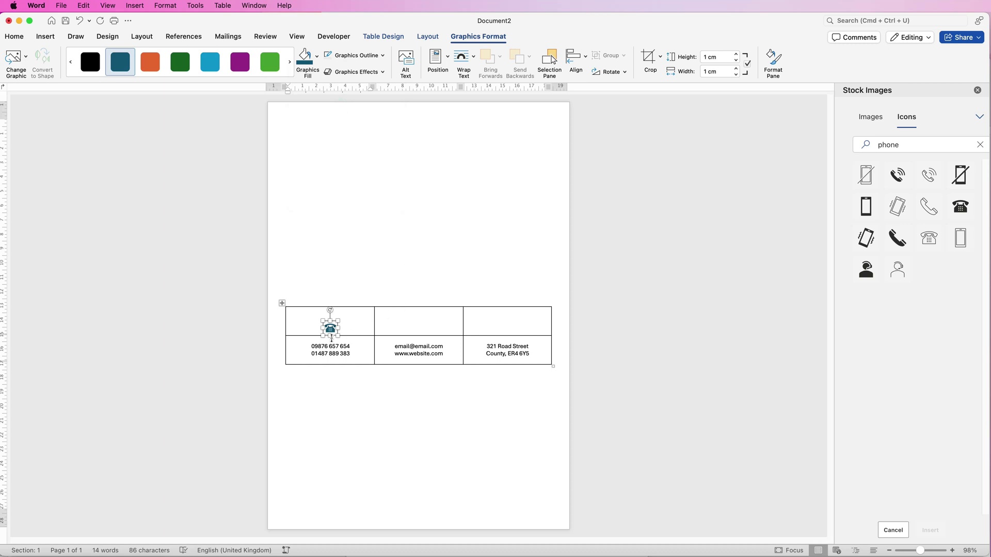
- Insert the envelope icon from an 'email' icon search into the middle top cell
{"action": "left_click", "coordinate": [429, 330]}
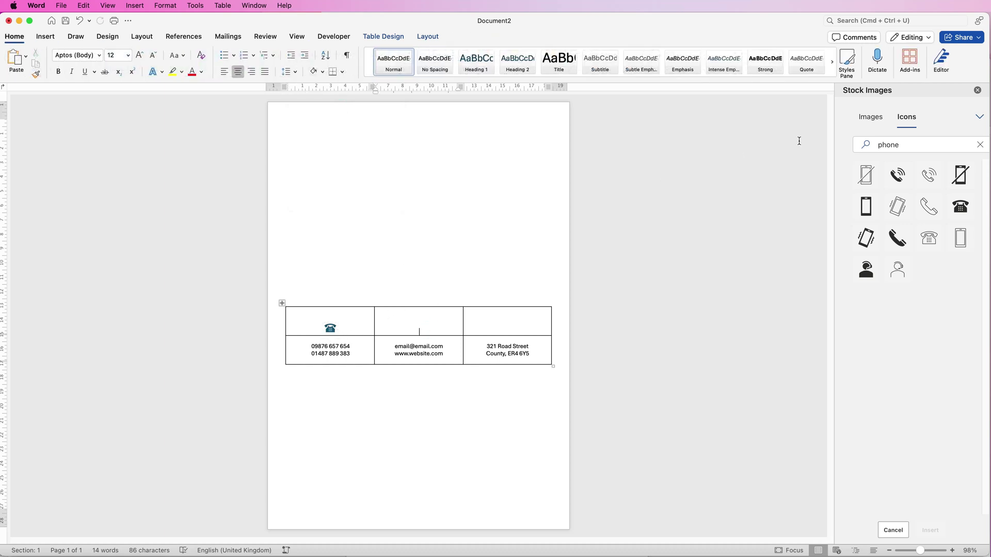
{"action": "left_click", "coordinate": [885, 145]}
{"action": "double_click", "coordinate": [862, 146]}
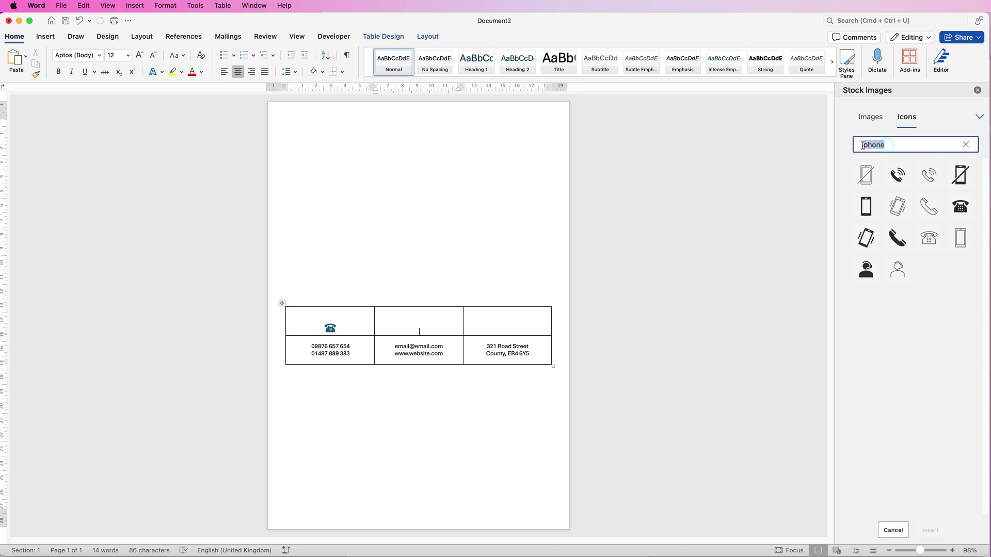
{"action": "type", "text": "email"}
{"action": "left_click", "coordinate": [897, 206]}
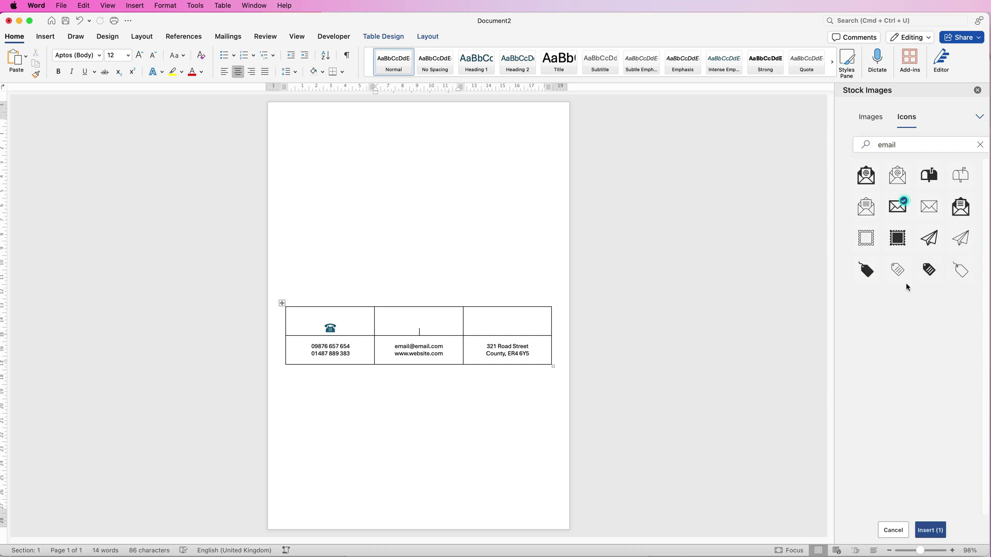
{"action": "left_click", "coordinate": [930, 532]}
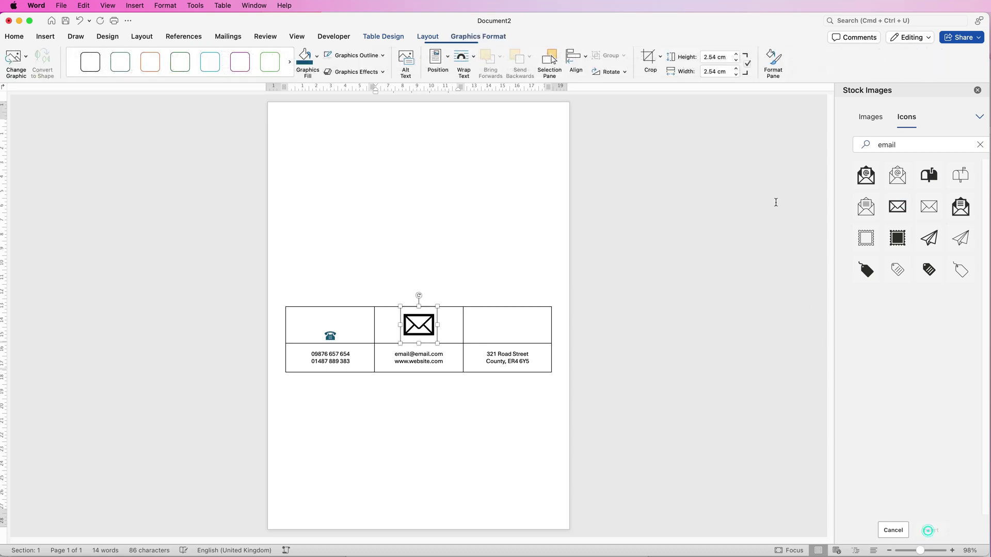
- Set the envelope icon to 1 cm high and fill it dark teal
{"action": "left_click", "coordinate": [728, 57]}
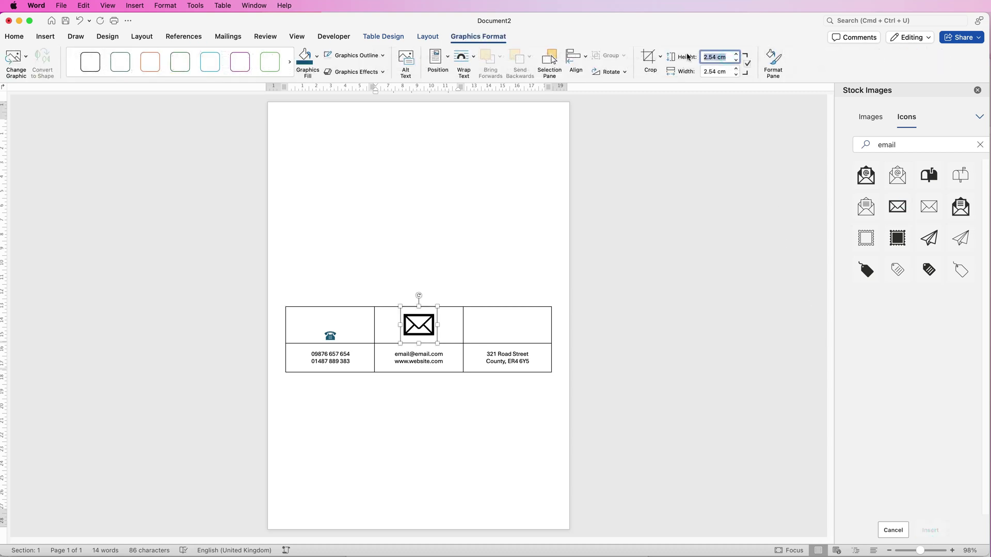
{"action": "type", "text": "1"}
{"action": "key", "text": "Return"}
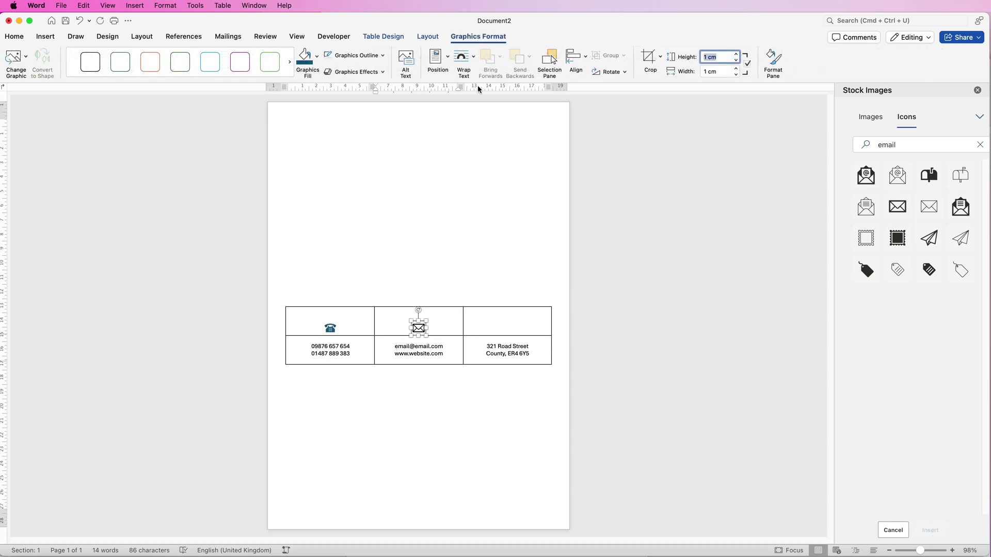
{"action": "left_click", "coordinate": [310, 64]}
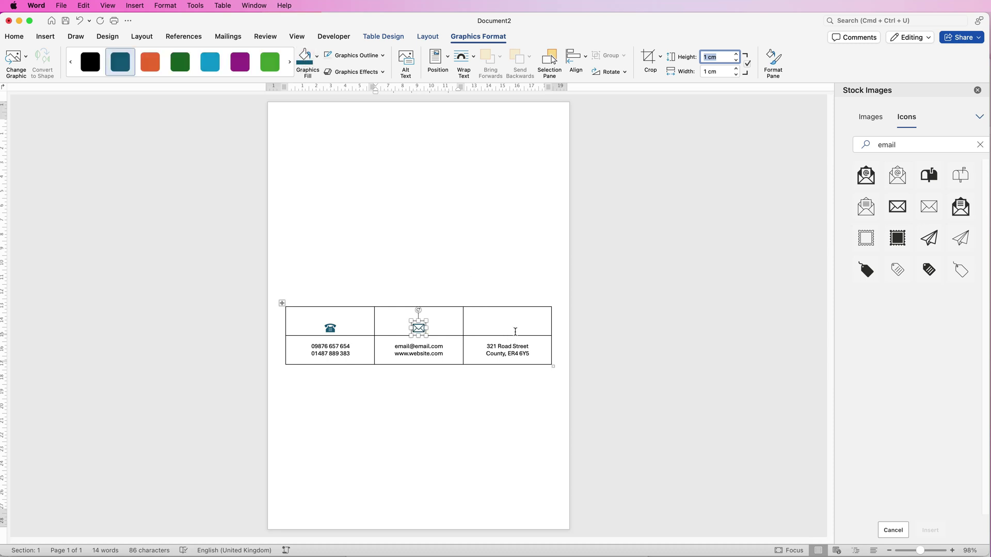
- Insert the map-pin icon from a 'location' icon search into the top-right cell
{"action": "left_click", "coordinate": [516, 329]}
{"action": "left_click", "coordinate": [886, 148]}
{"action": "key", "text": "Return"}
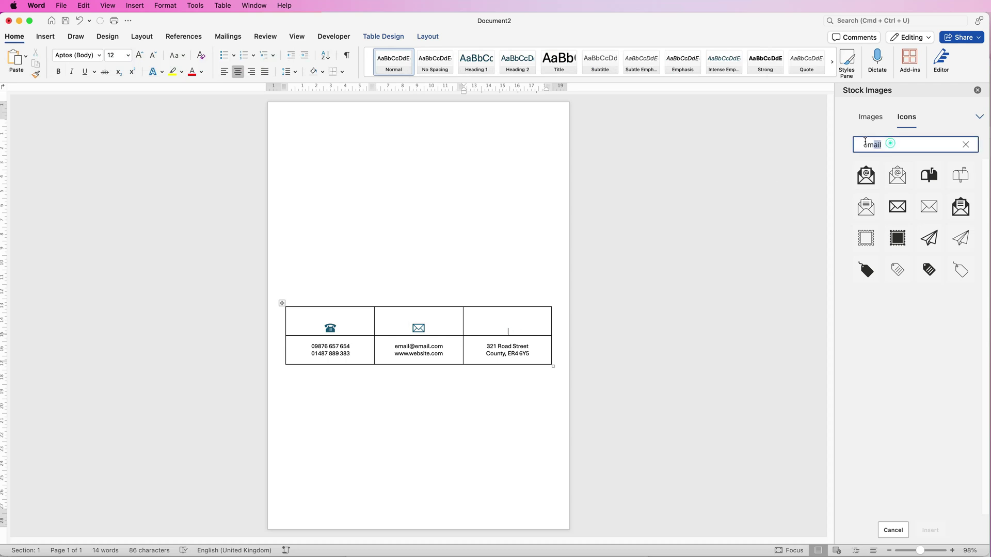
{"action": "type", "text": "location"}
{"action": "key", "text": "Return"}
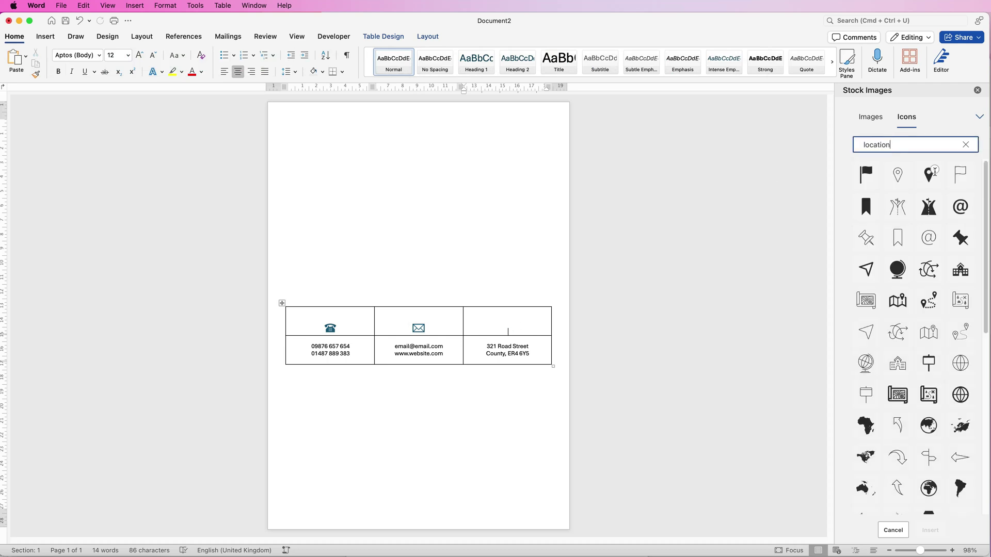
{"action": "left_click", "coordinate": [929, 174]}
{"action": "left_click", "coordinate": [930, 532]}
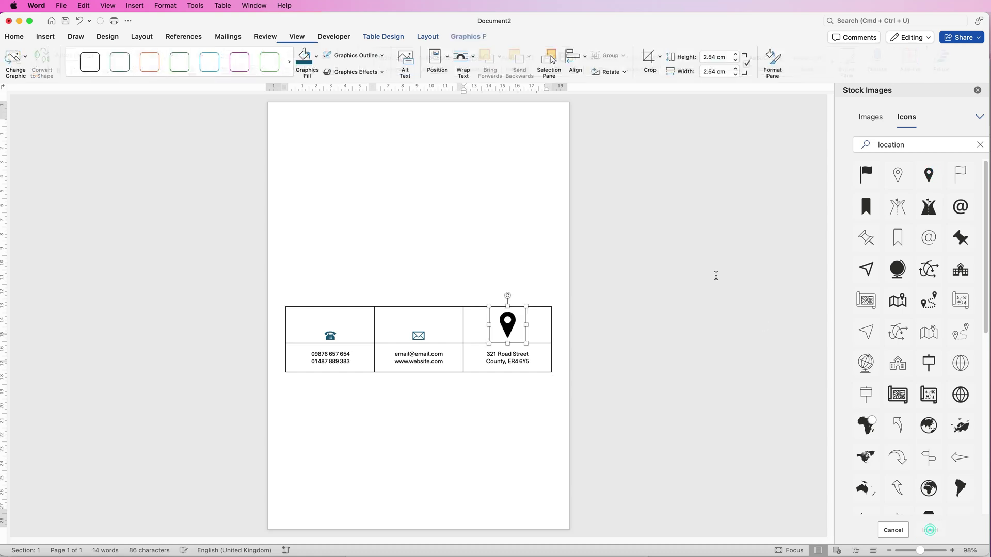
- Set the map-pin icon to 1 cm high and fill it dark teal
{"action": "left_click_drag", "start_coordinate": [725, 56], "coordinate": [700, 52]}
{"action": "type", "text": "1"}
{"action": "key", "text": "Return"}
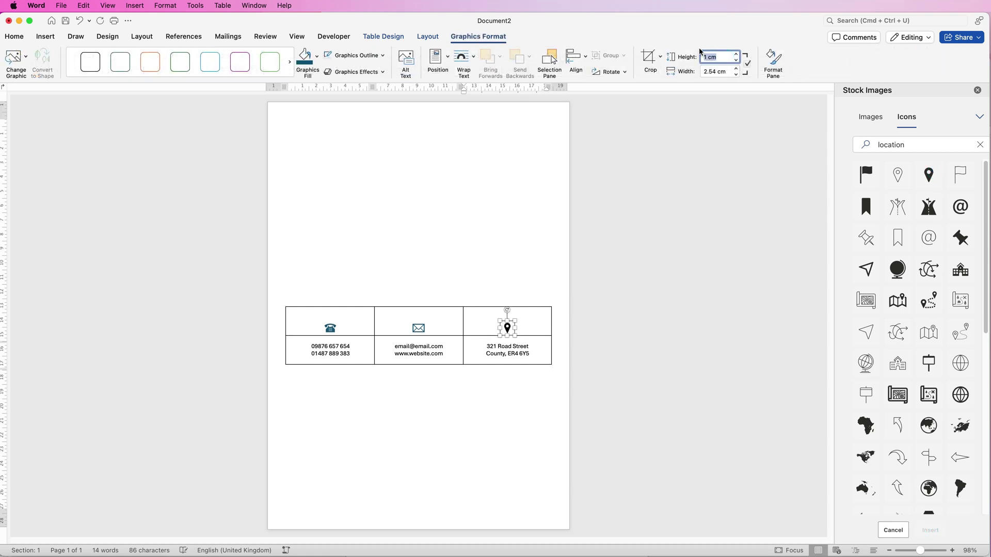
{"action": "left_click", "coordinate": [304, 62]}
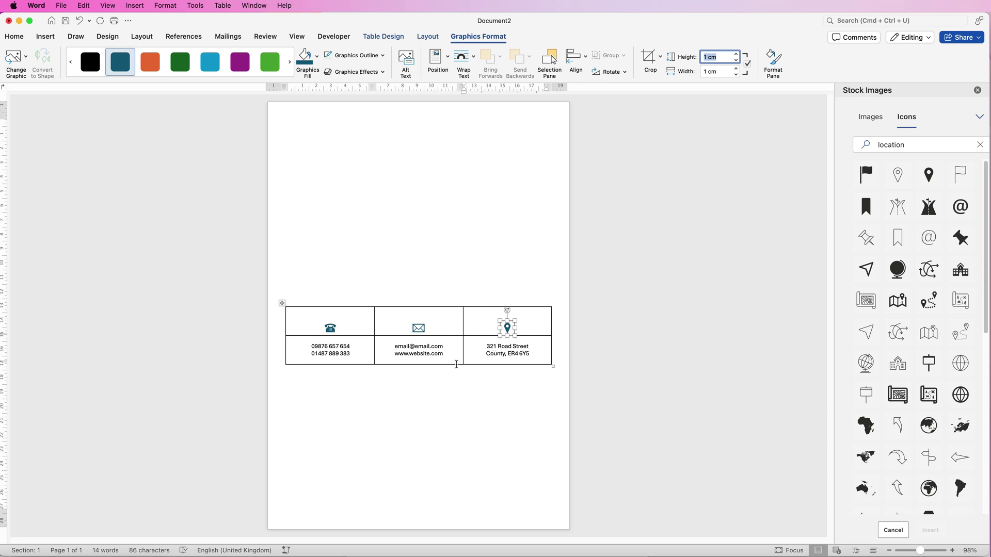
- Select the contact table and apply No Border to remove all its borders
{"action": "left_click", "coordinate": [282, 303]}
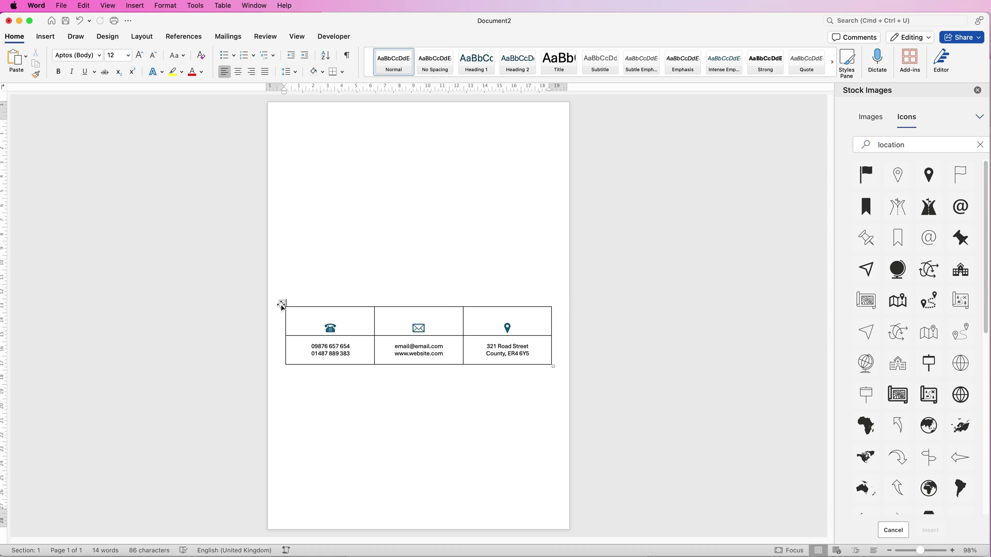
{"action": "left_click", "coordinate": [282, 304]}
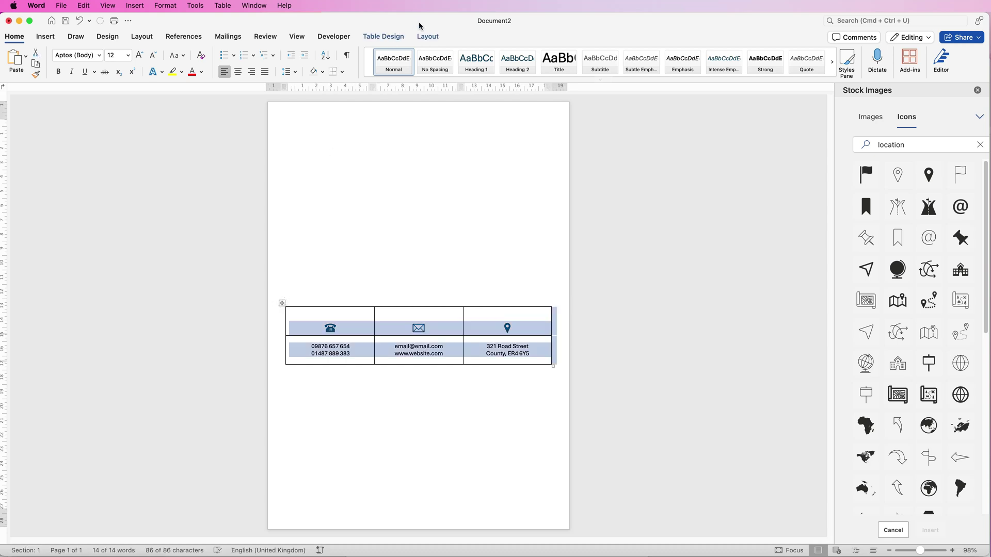
{"action": "left_click", "coordinate": [399, 38]}
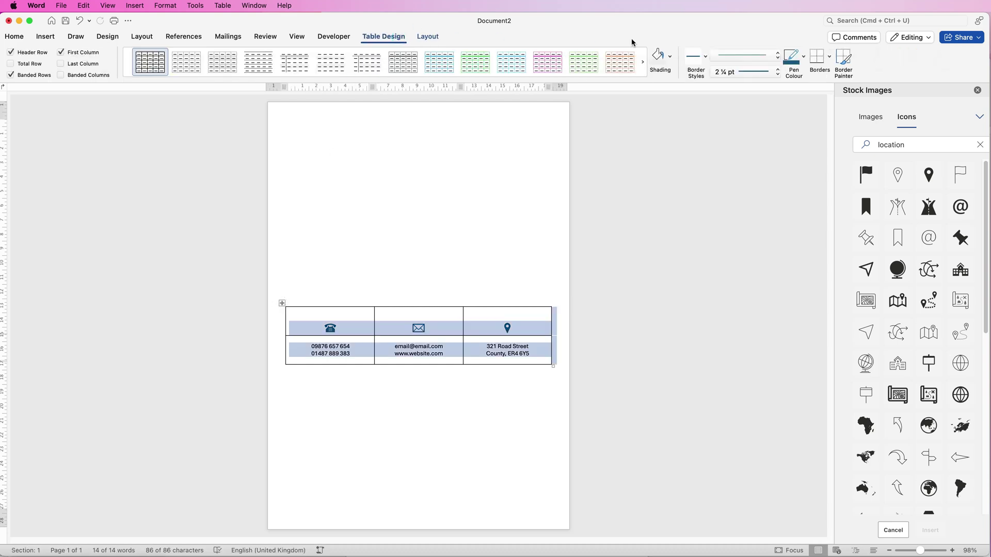
{"action": "left_click", "coordinate": [828, 58]}
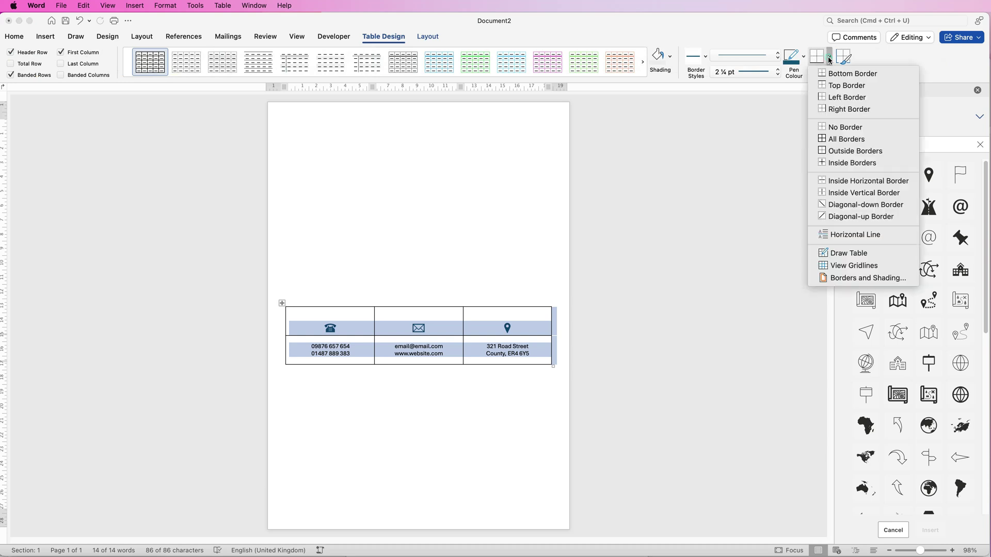
{"action": "left_click", "coordinate": [833, 128]}
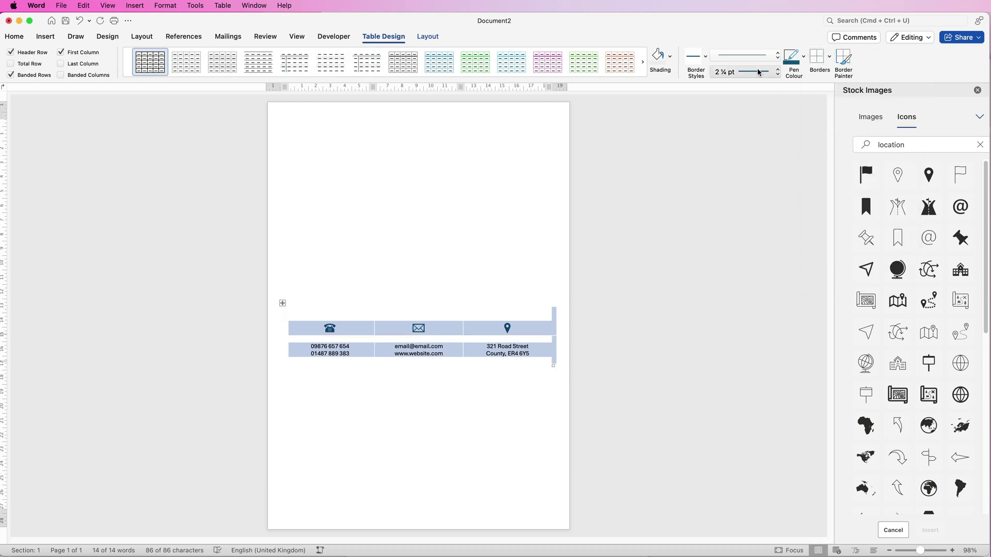
- Set the border pen to 2 ¼ pt weight in Dark Teal
{"action": "left_click", "coordinate": [778, 74]}
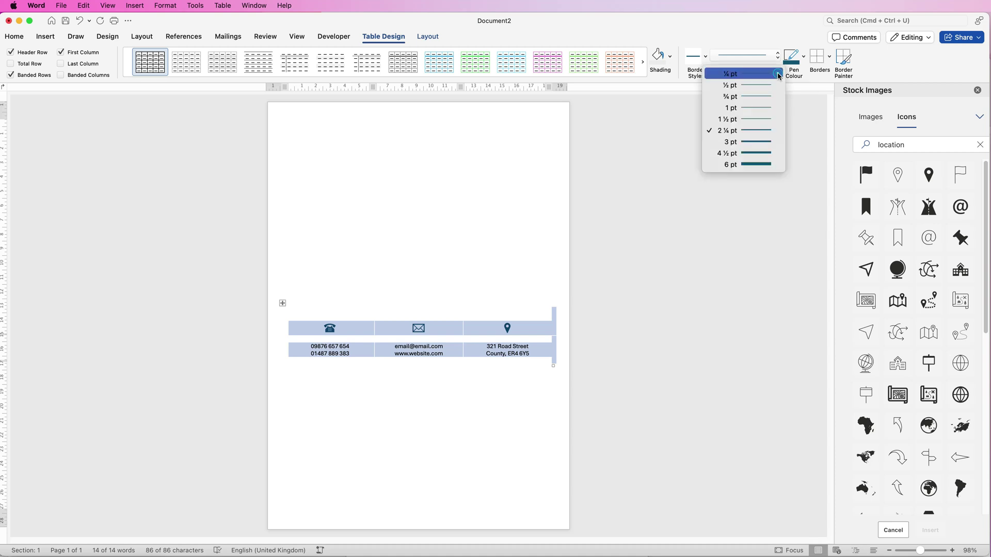
{"action": "left_click", "coordinate": [757, 135]}
{"action": "left_click", "coordinate": [804, 58]}
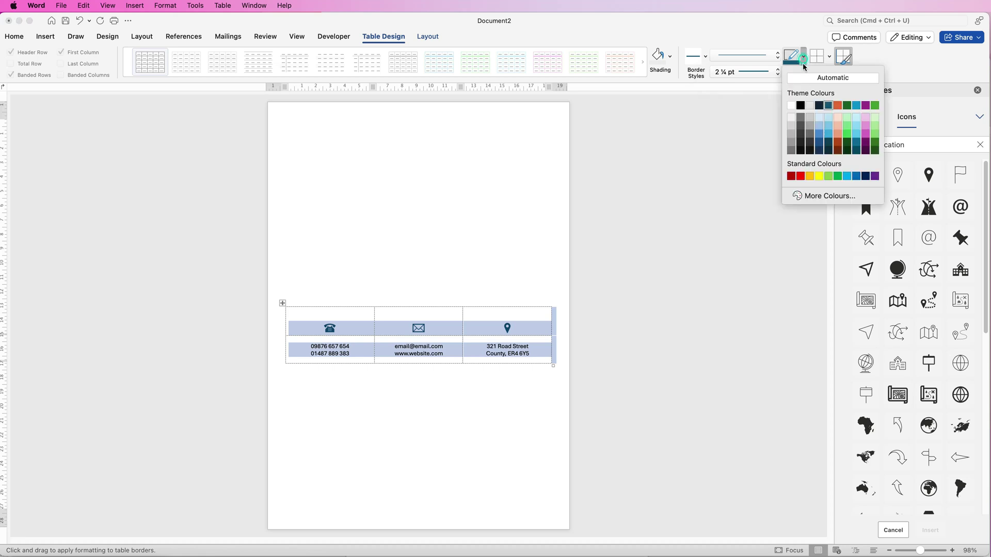
{"action": "left_click", "coordinate": [829, 108]}
- Add a teal top border along the table's icon row
{"action": "left_click", "coordinate": [476, 327]}
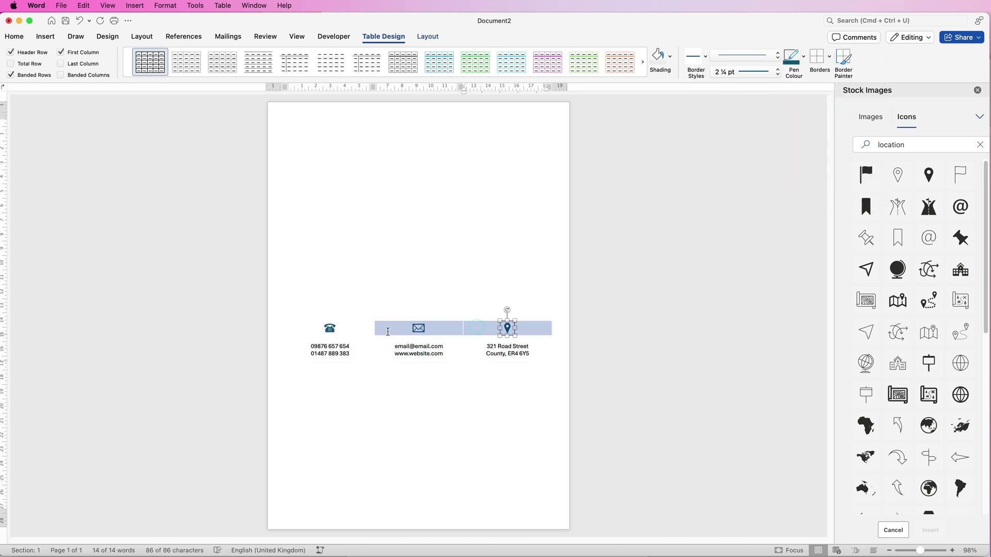
{"action": "left_click", "coordinate": [362, 331]}
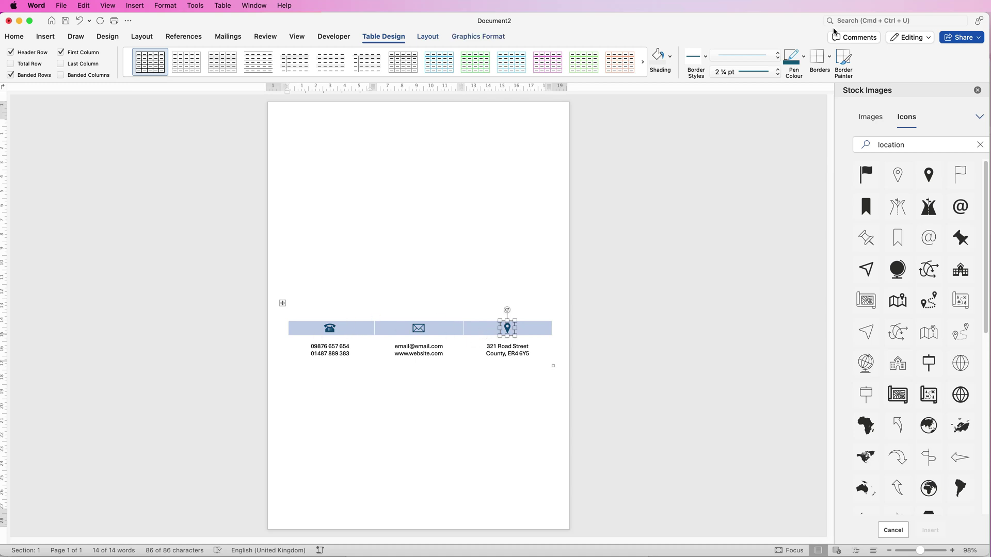
{"action": "left_click", "coordinate": [829, 58]}
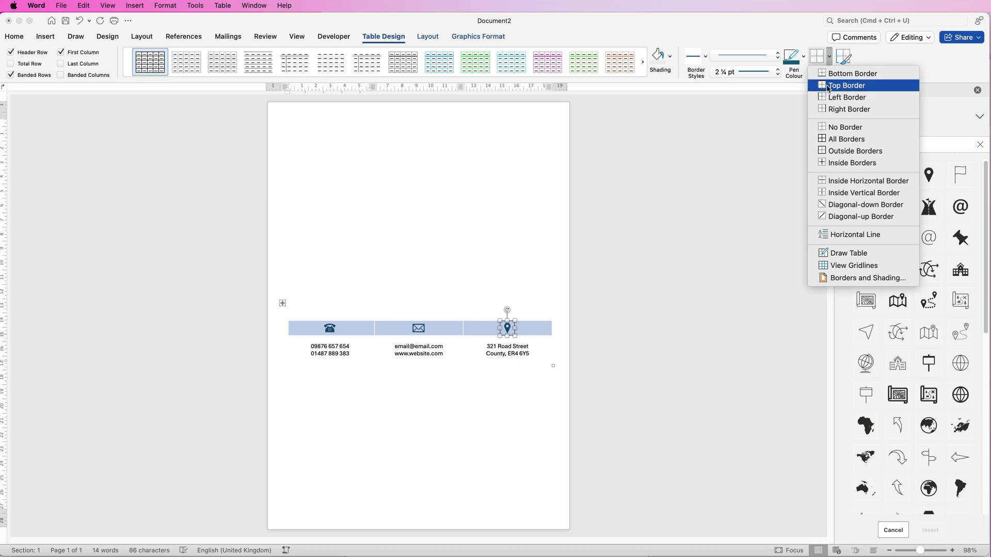
{"action": "left_click", "coordinate": [832, 86]}
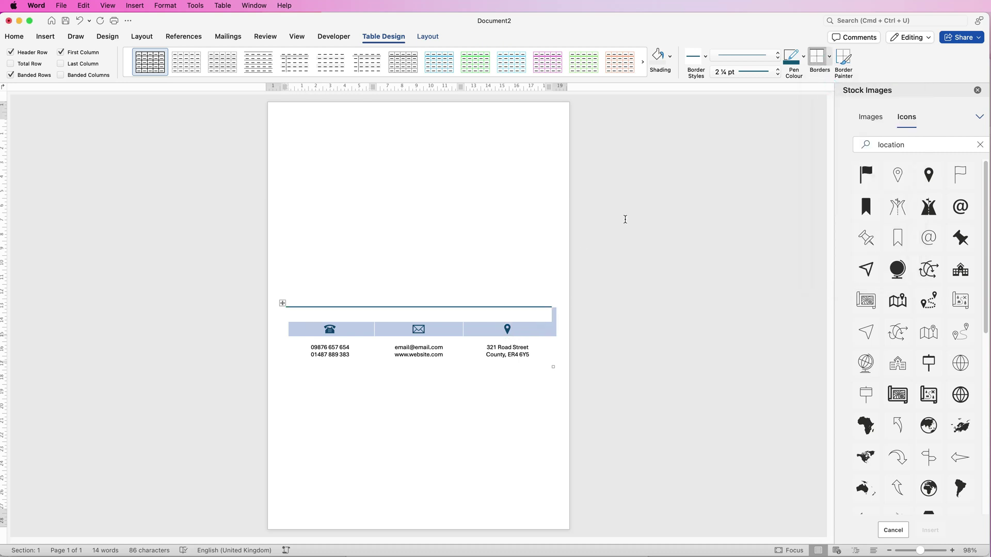
- Add inside vertical dividers between the contact details cells
{"action": "left_click_drag", "start_coordinate": [476, 348], "coordinate": [330, 355]}
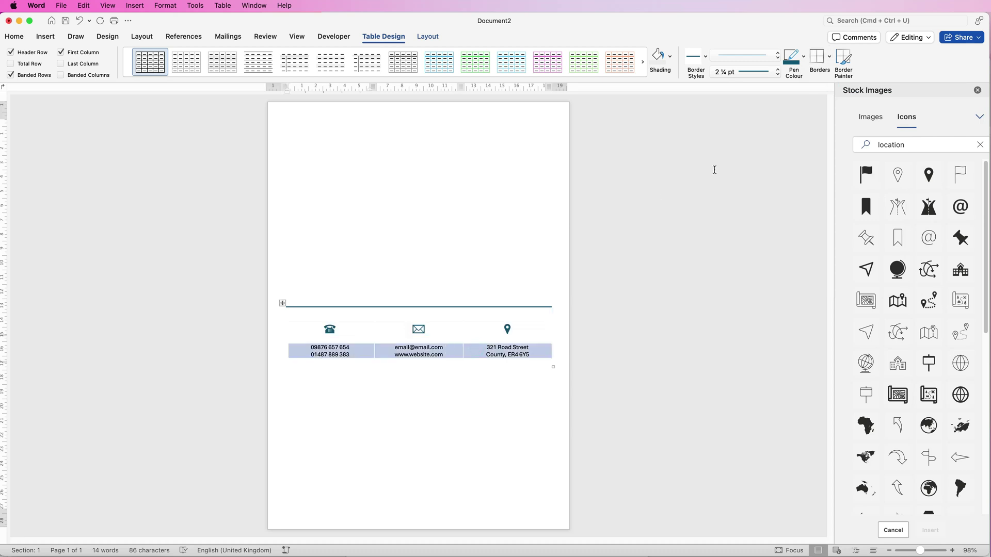
{"action": "left_click", "coordinate": [829, 58]}
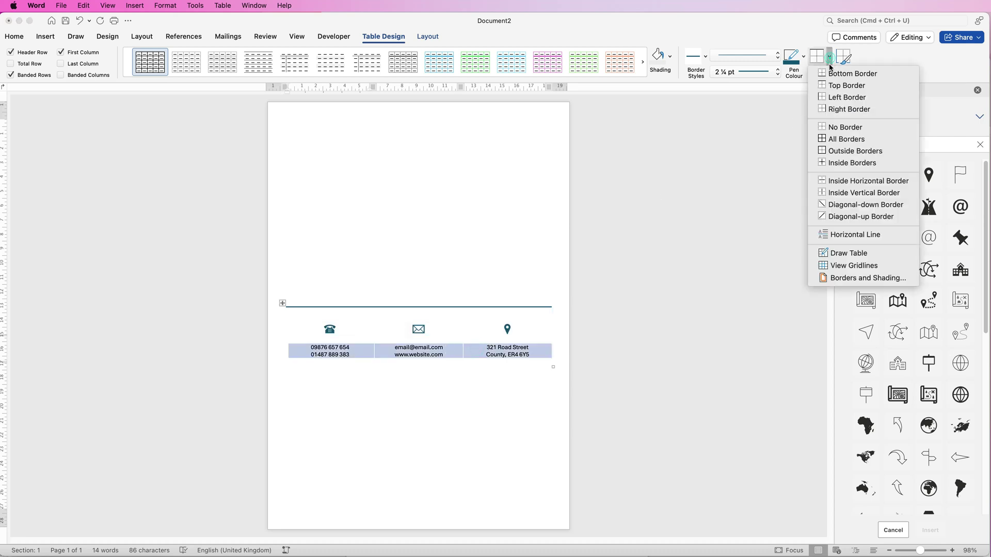
{"action": "left_click", "coordinate": [838, 194]}
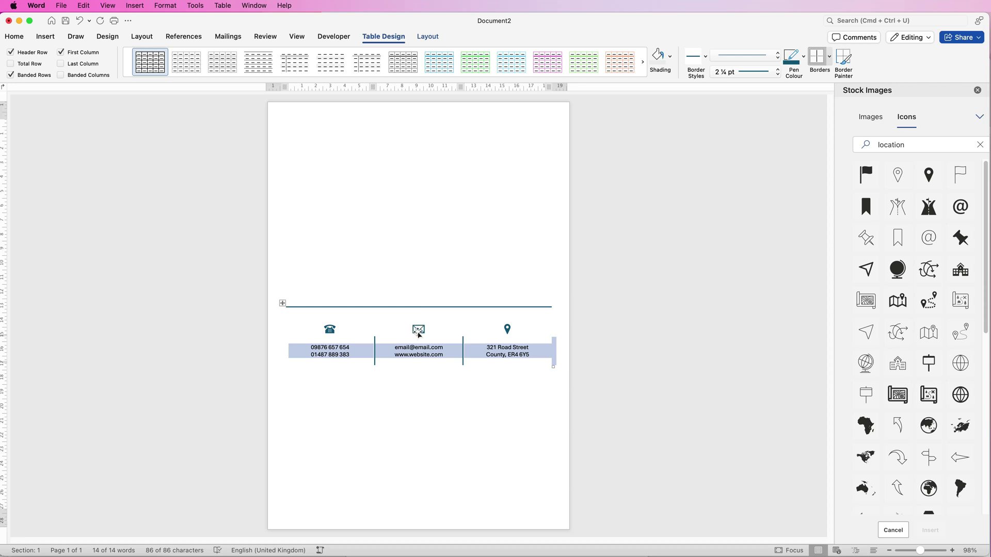
{"action": "left_click_drag", "start_coordinate": [488, 318], "coordinate": [357, 332]}
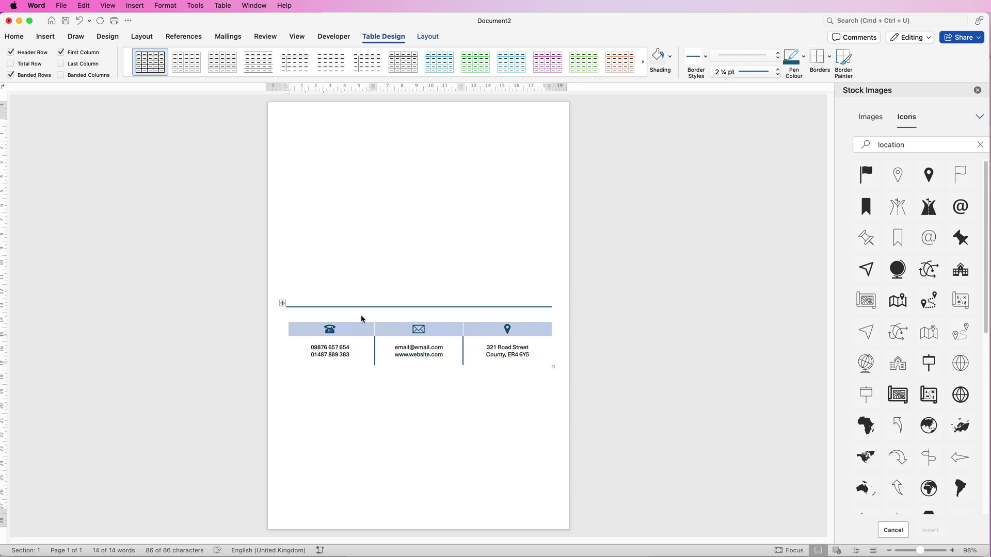
- Set the icon row's height to 1.5 cm
{"action": "left_click", "coordinate": [428, 36]}
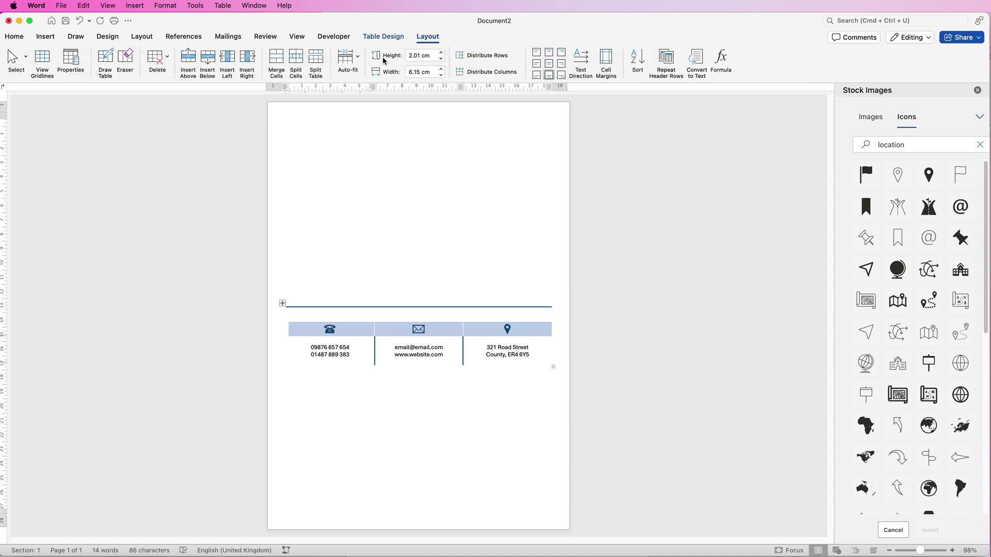
{"action": "left_click", "coordinate": [433, 55]}
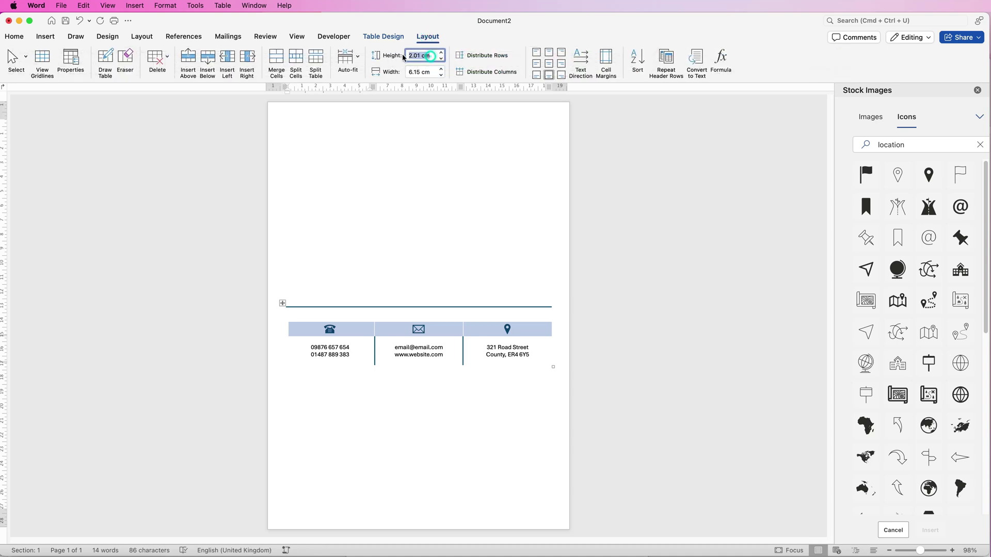
{"action": "type", "text": "1.5"}
{"action": "key", "text": "Return"}
- Add blank lines above the table to push it to the bottom of the single page
{"action": "left_click", "coordinate": [358, 273]}
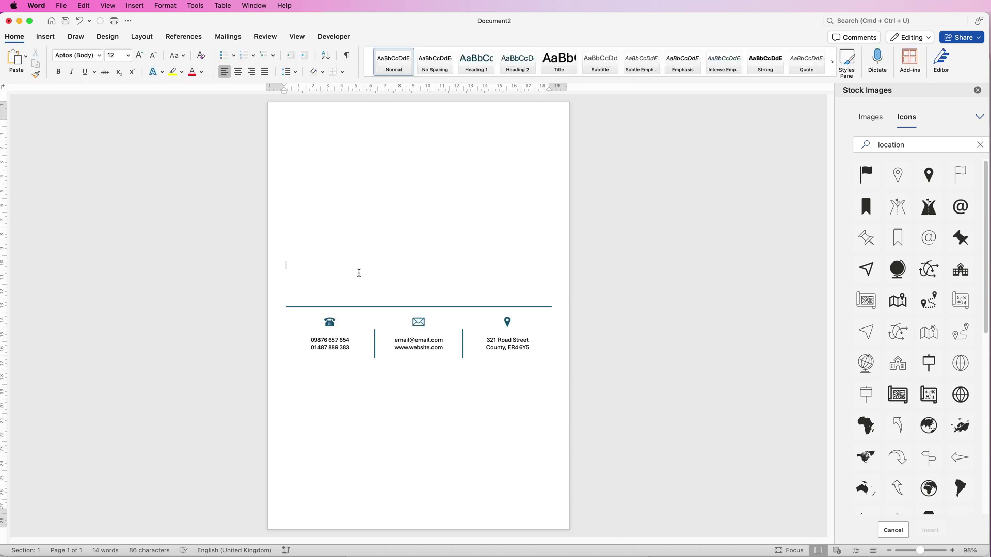
{"action": "key", "text": "Return"}
{"action": "key", "text": "Return"}
{"action": "key", "text": "Return"}
{"action": "key", "text": "Return"}
{"action": "key", "text": "Return"}
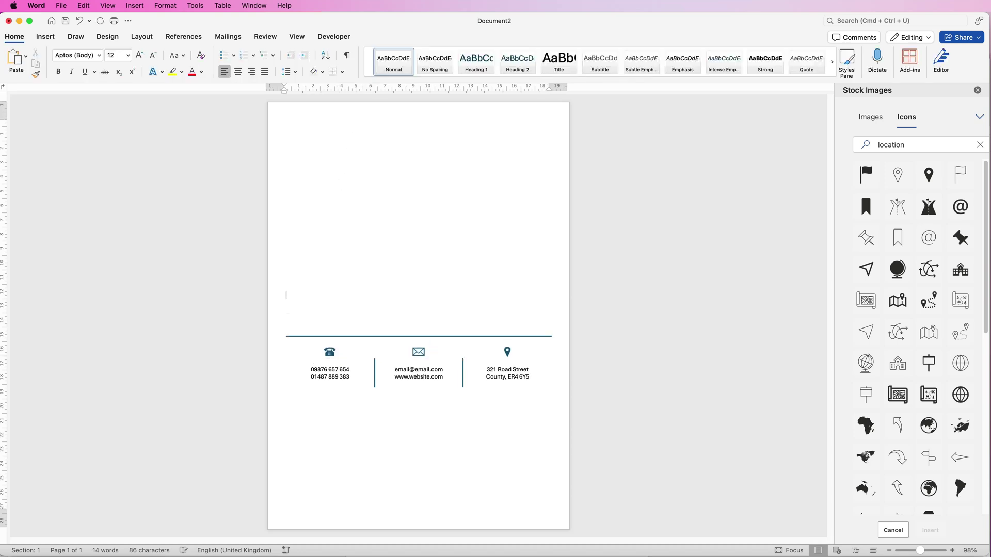
{"action": "key", "text": "Return"}
{"action": "key", "text": "Return"}
{"action": "key", "text": "Return"}
{"action": "key", "text": "Return"}
{"action": "key", "text": "Return"}
{"action": "key", "text": "Return"}
{"action": "key", "text": "Return"}
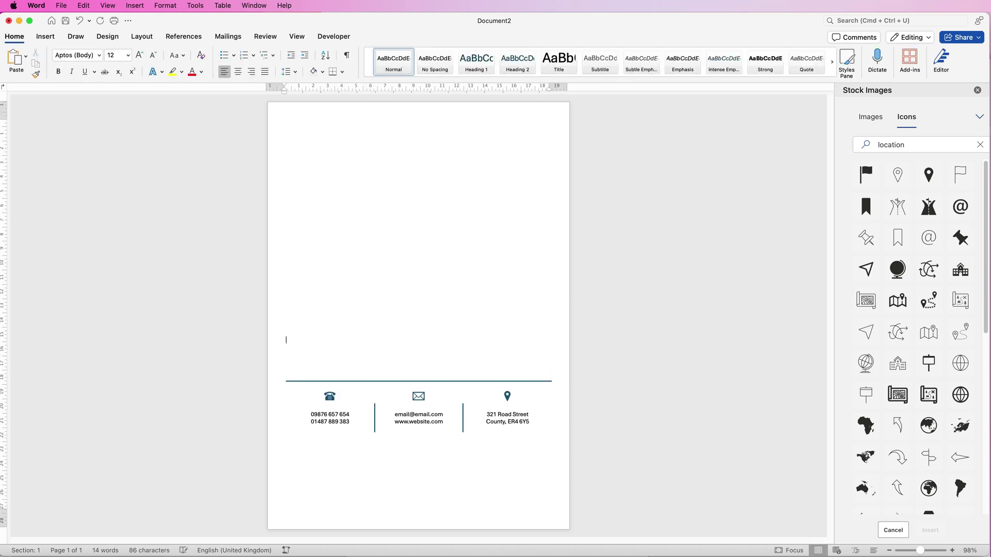
{"action": "key", "text": "Return"}
{"action": "key", "text": "Return"}
{"action": "key", "text": "Return"}
{"action": "key", "text": "Return"}
{"action": "key", "text": "Return"}
{"action": "key", "text": "Return"}
{"action": "key", "text": "Return"}
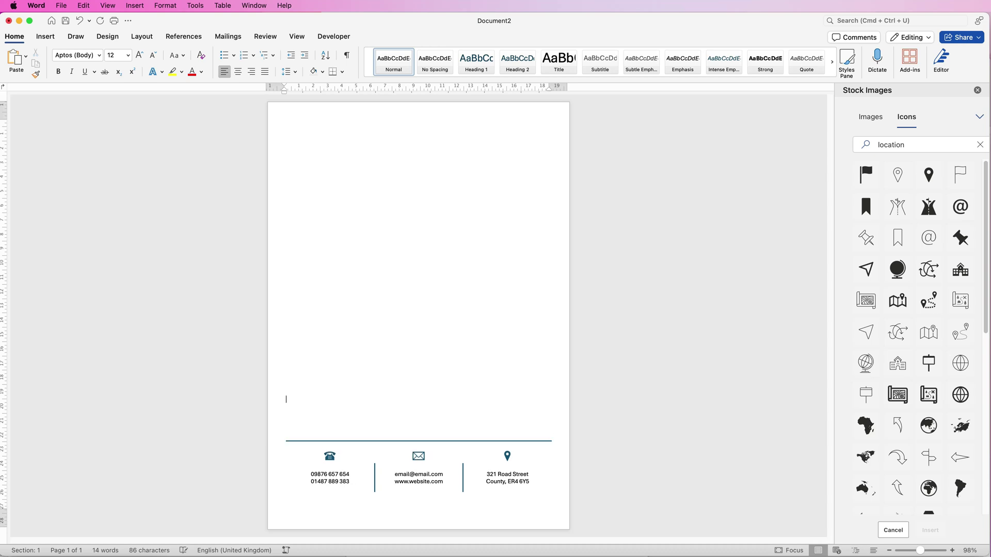
{"action": "key", "text": "Return"}
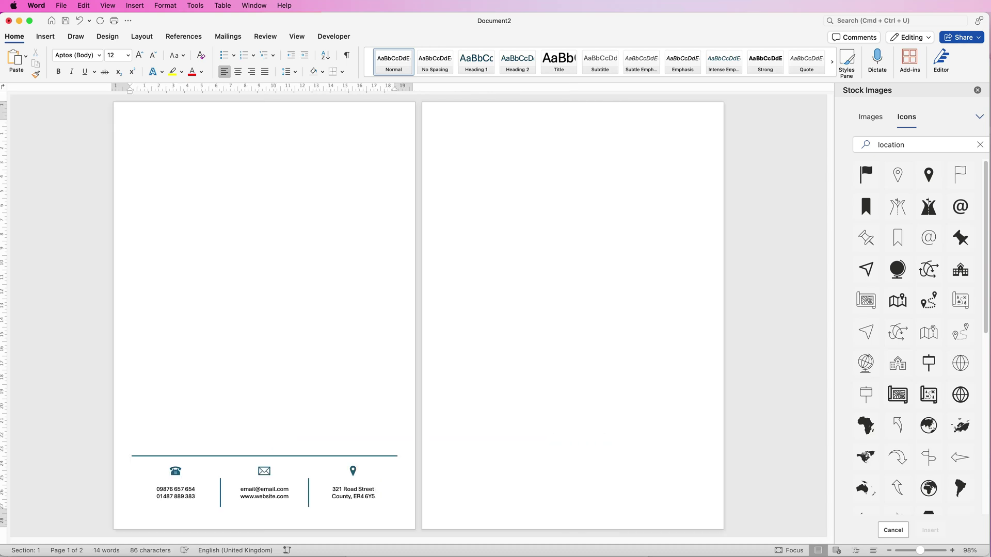
{"action": "key", "text": "BackSpace"}
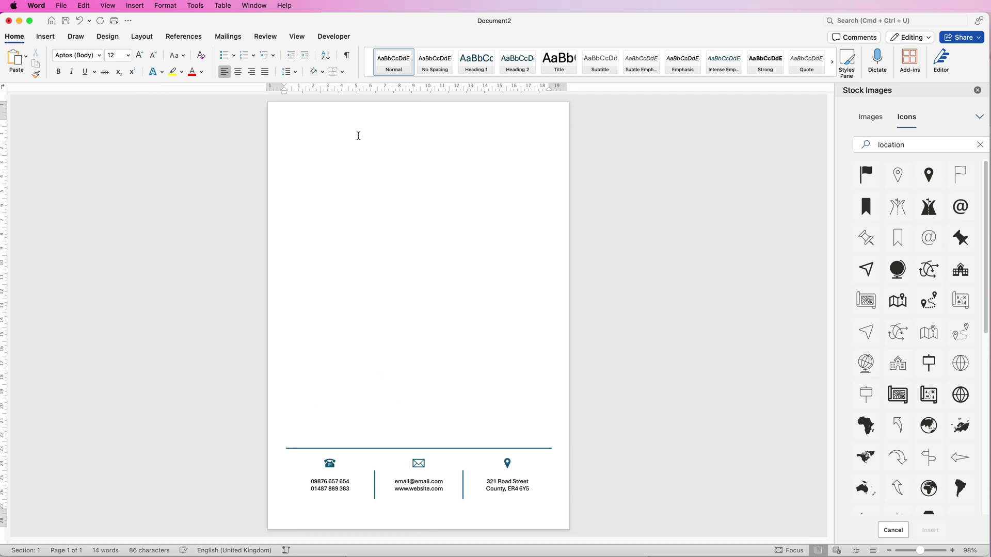
- Draw a parallelogram shape on the upper part of the page
{"action": "left_click", "coordinate": [46, 36]}
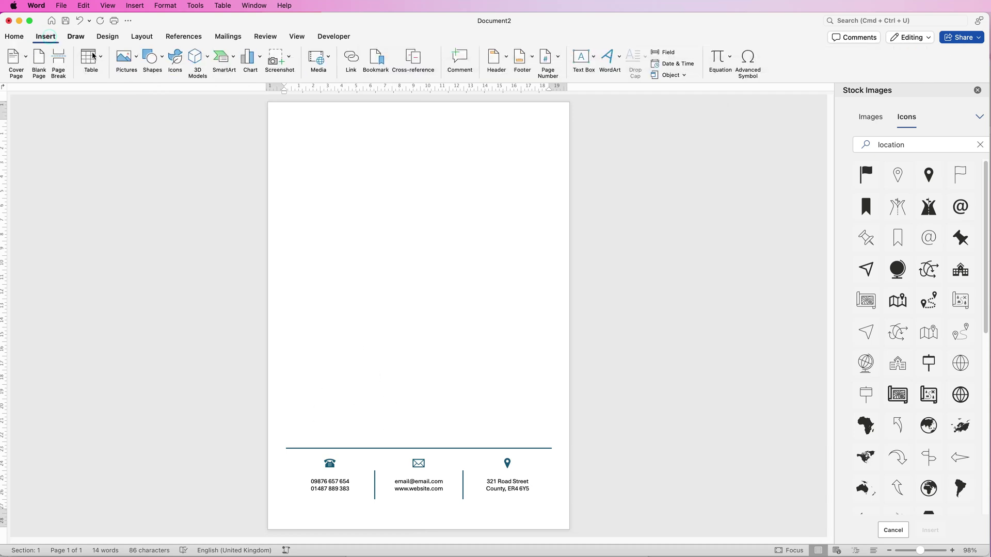
{"action": "left_click", "coordinate": [163, 60]}
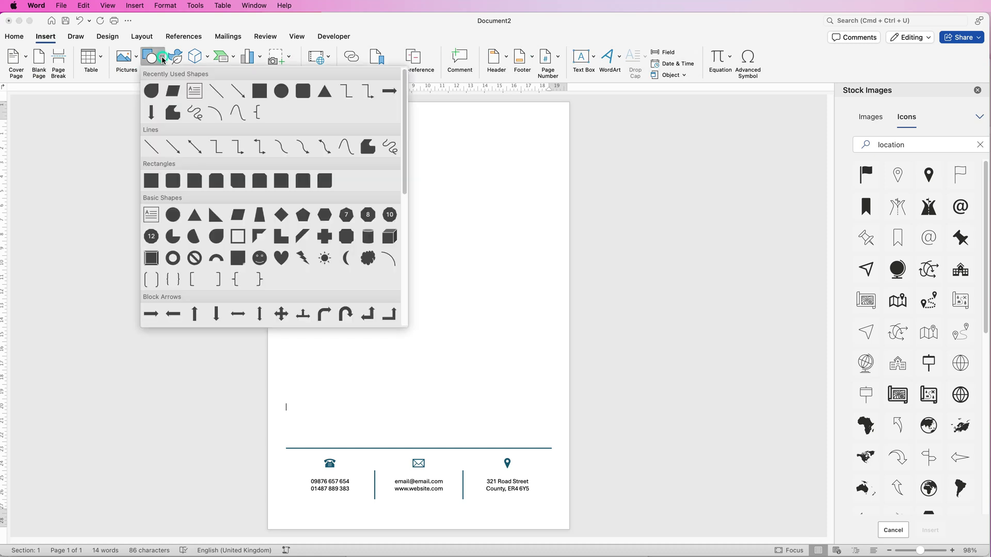
{"action": "left_click", "coordinate": [239, 217]}
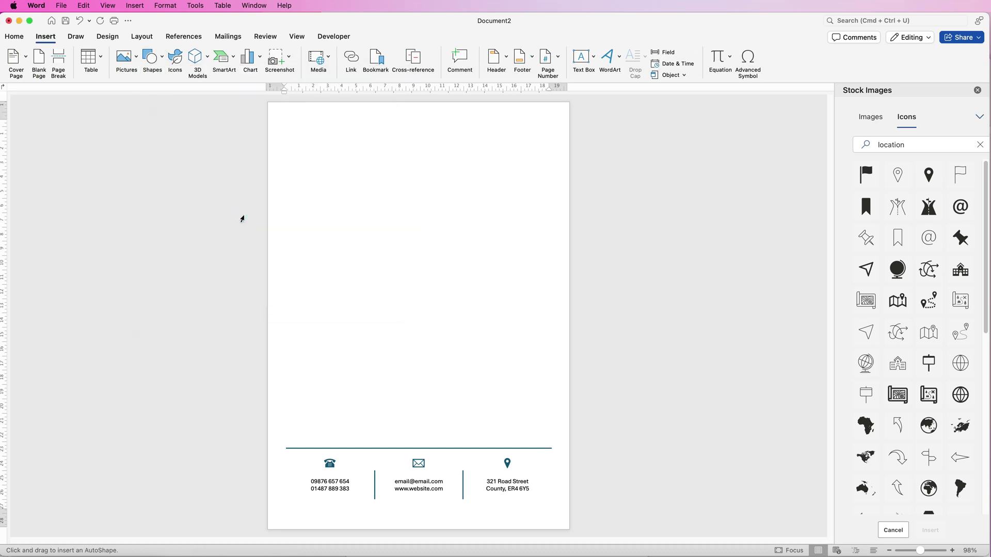
{"action": "mouse_move", "coordinate": [374, 159]}
{"action": "left_mouse_down"}
{"action": "mouse_move", "coordinate": [473, 269]}
{"action": "mouse_move", "coordinate": [502, 262]}
{"action": "left_mouse_up"}
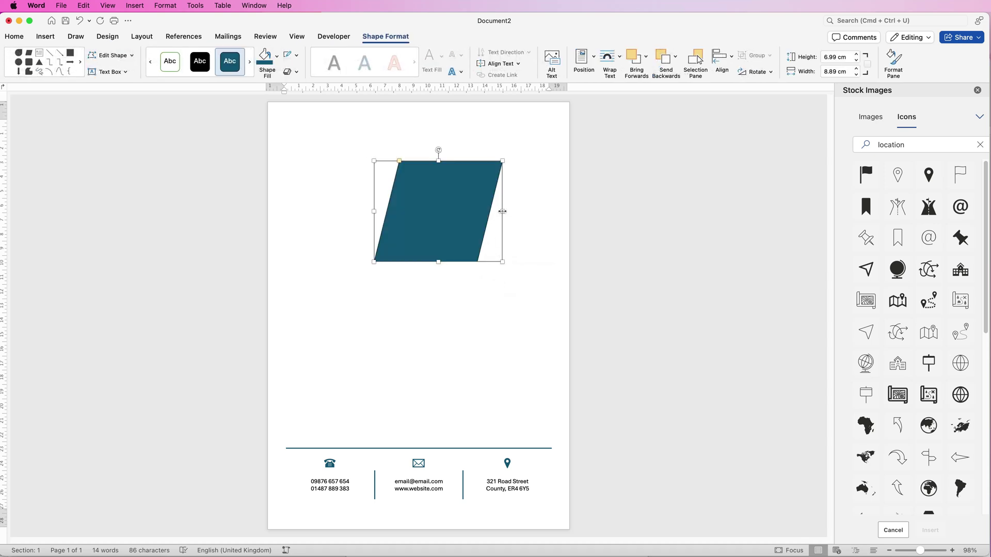
- Adjust the parallelogram's slant, widen it to 11.22 cm and move it to the top-right corner
{"action": "left_click_drag", "start_coordinate": [502, 212], "coordinate": [456, 221]}
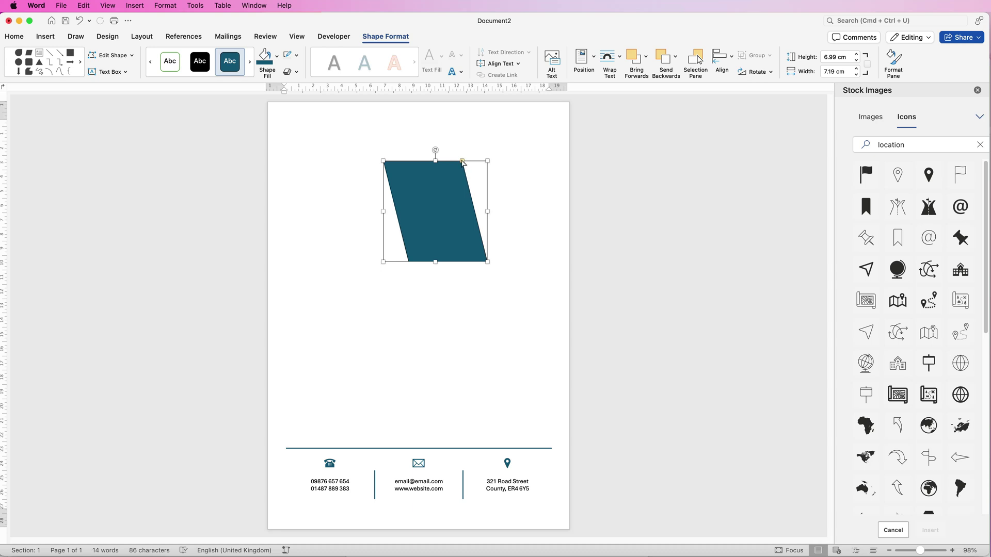
{"action": "left_click_drag", "start_coordinate": [462, 163], "coordinate": [438, 164]}
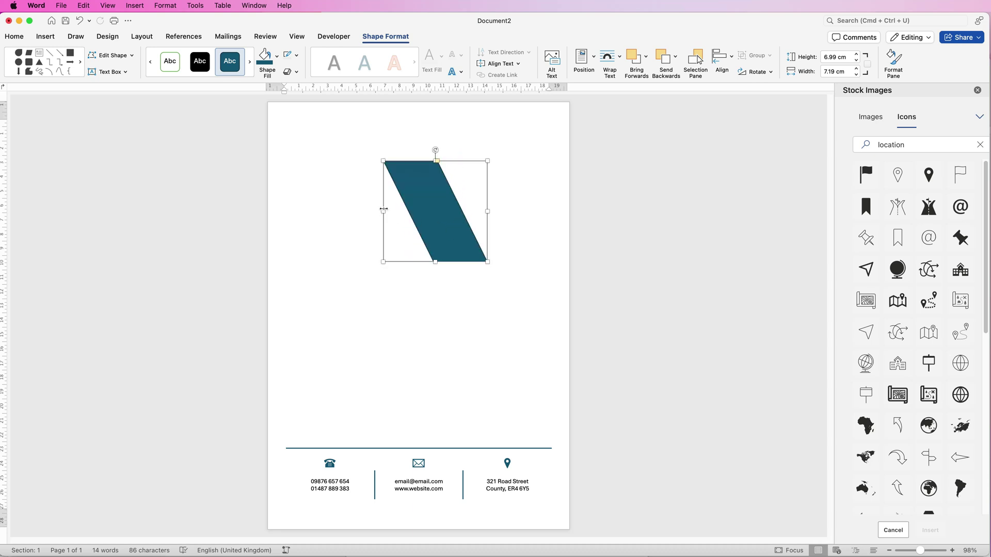
{"action": "left_click_drag", "start_coordinate": [379, 211], "coordinate": [320, 211]}
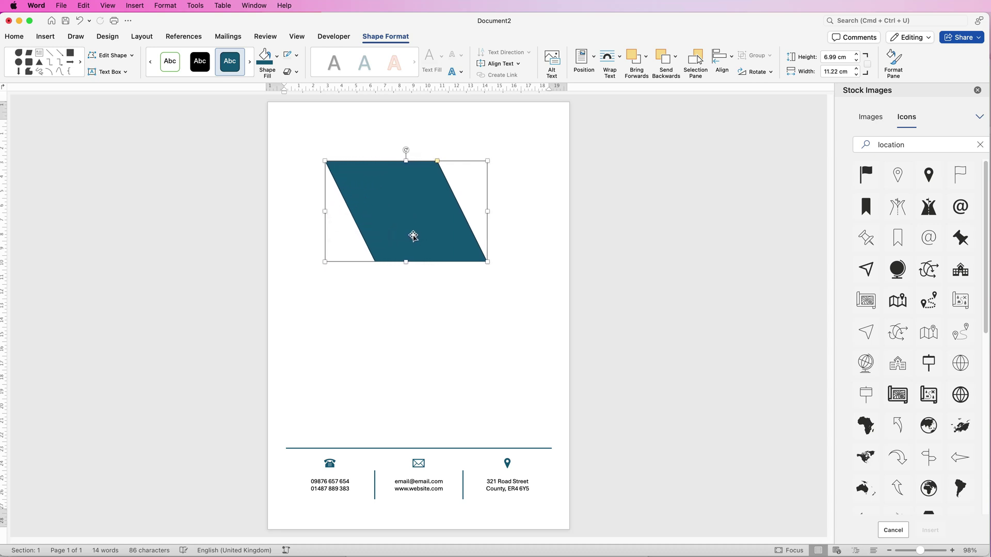
{"action": "left_click_drag", "start_coordinate": [411, 237], "coordinate": [551, 171]}
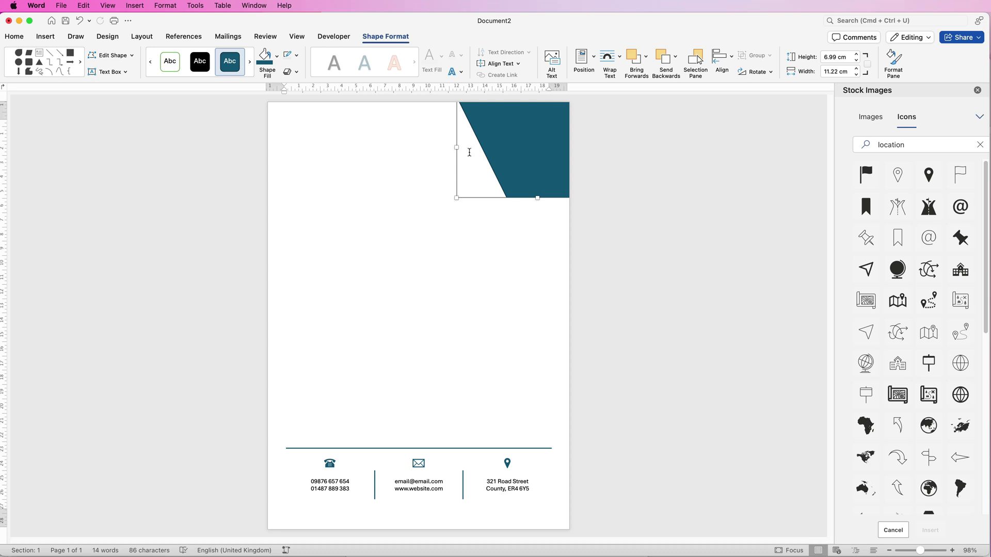
- Give the teal parallelogram No Outline and drag duplicates of it lower down the page
{"action": "left_click", "coordinate": [296, 55]}
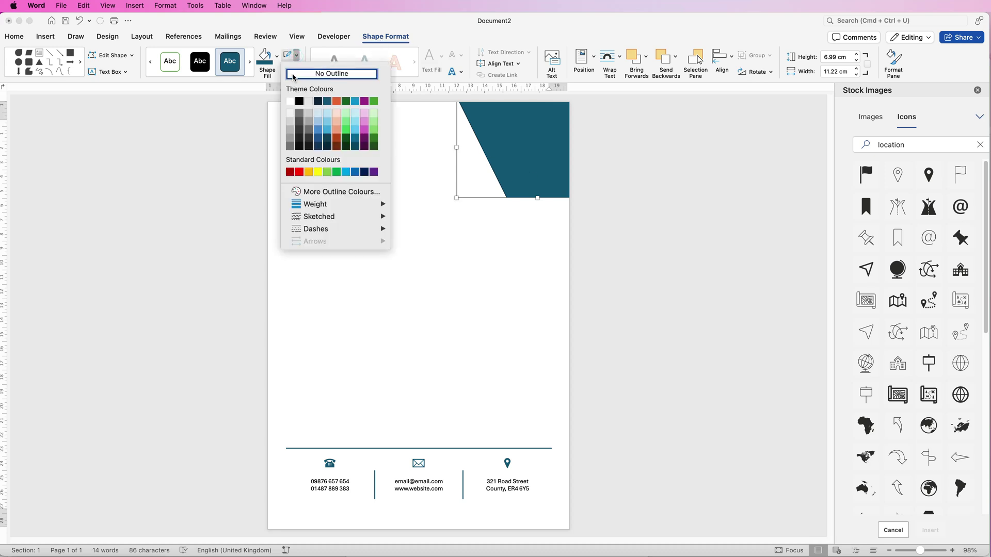
{"action": "left_click", "coordinate": [293, 75]}
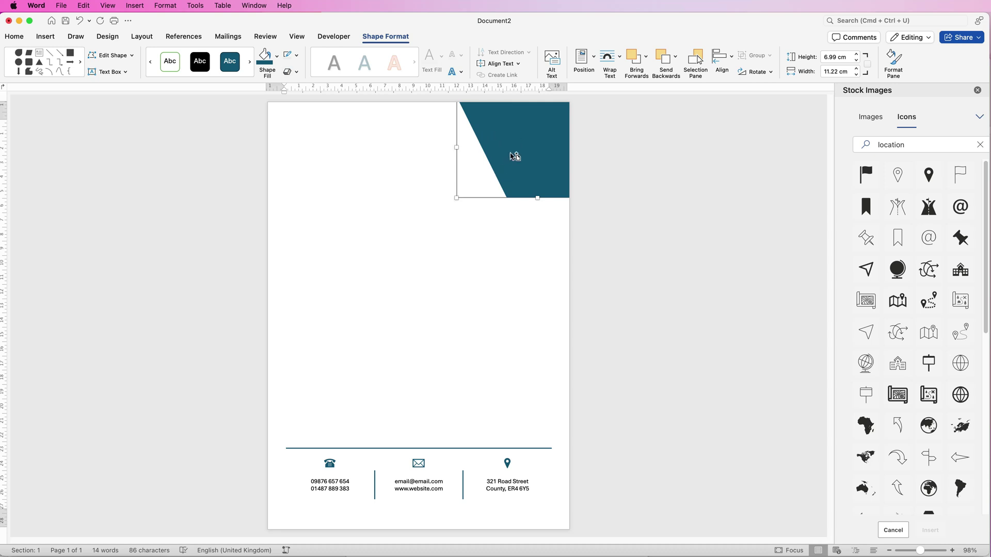
{"action": "left_click_drag", "start_coordinate": [514, 156], "coordinate": [368, 367]}
{"action": "left_click", "coordinate": [423, 229]}
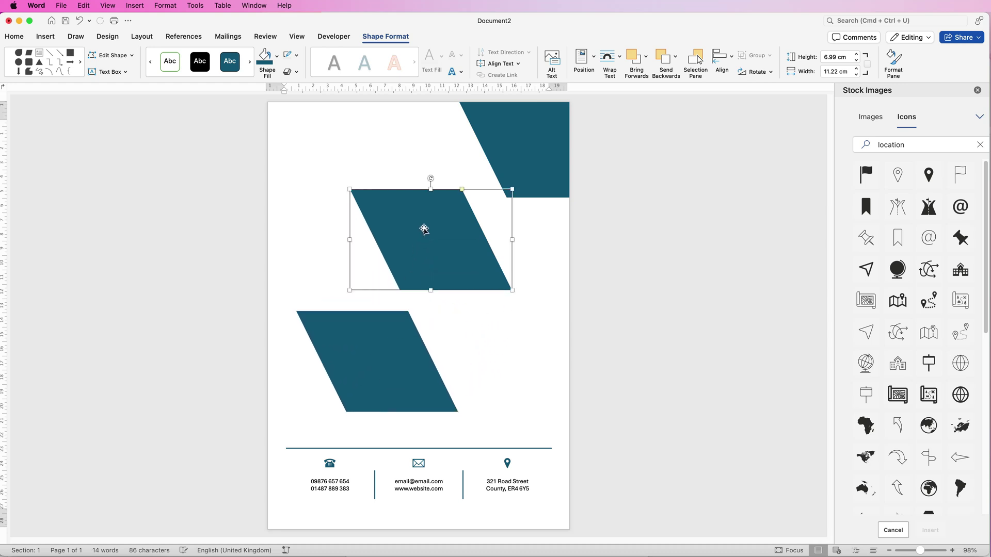
- Recolour the two parallelogram copies grey and light grey and move both to the page top
{"action": "left_click", "coordinate": [277, 61]}
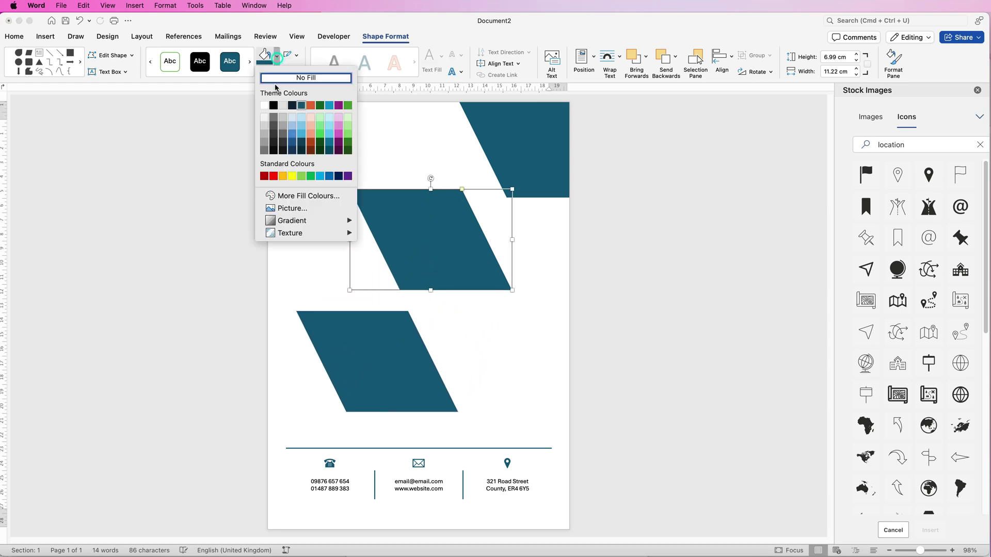
{"action": "left_click", "coordinate": [264, 143]}
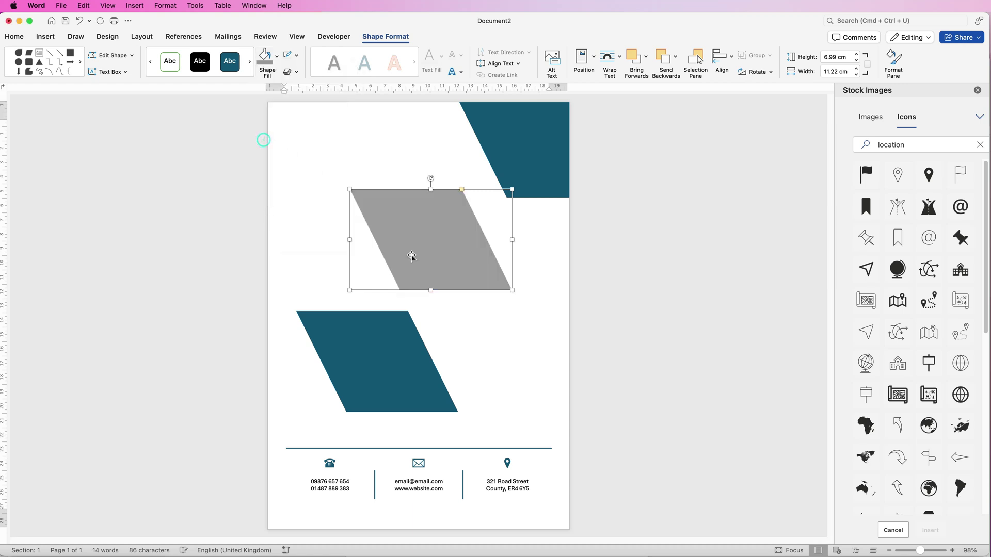
{"action": "left_click_drag", "start_coordinate": [418, 260], "coordinate": [430, 164]}
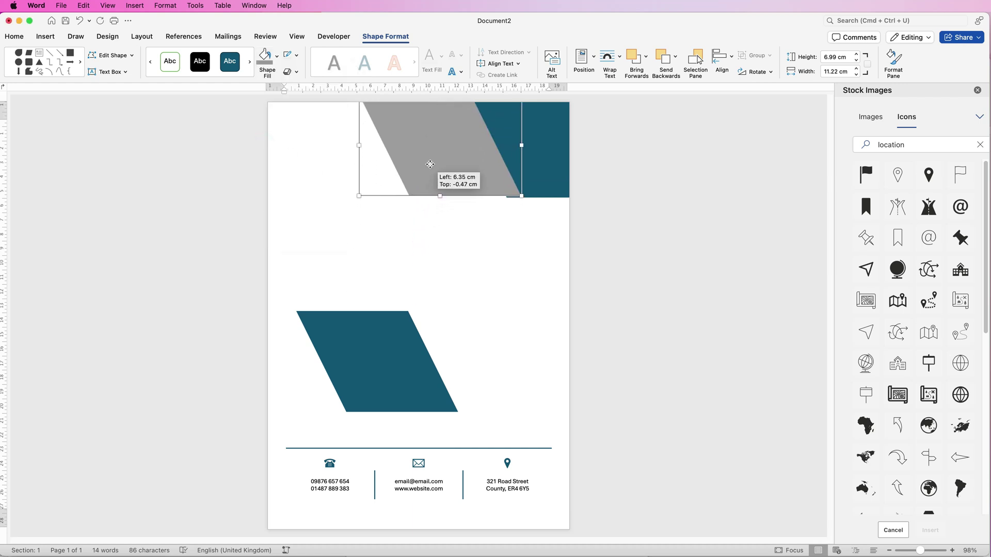
{"action": "left_click", "coordinate": [368, 363]}
{"action": "left_click", "coordinate": [277, 62]}
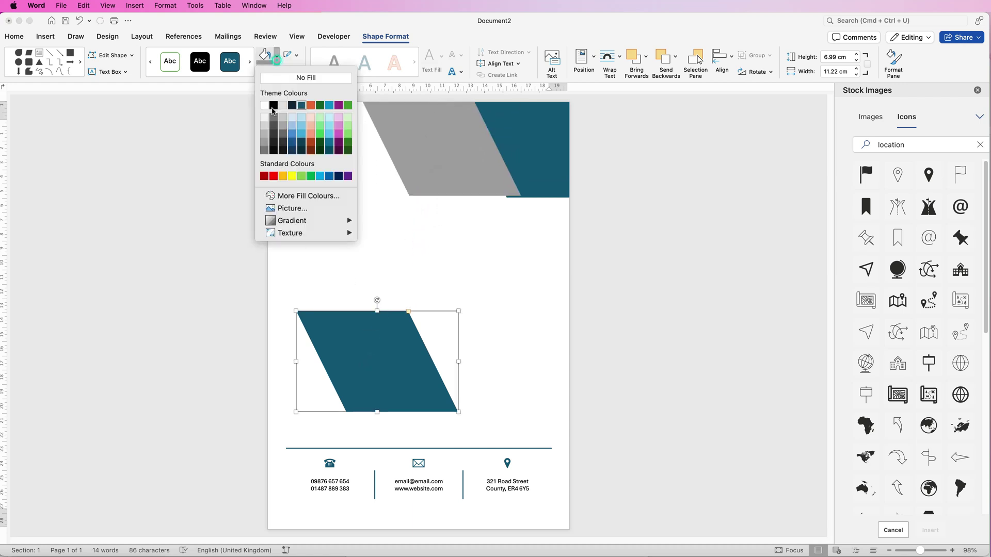
{"action": "left_click", "coordinate": [264, 131]}
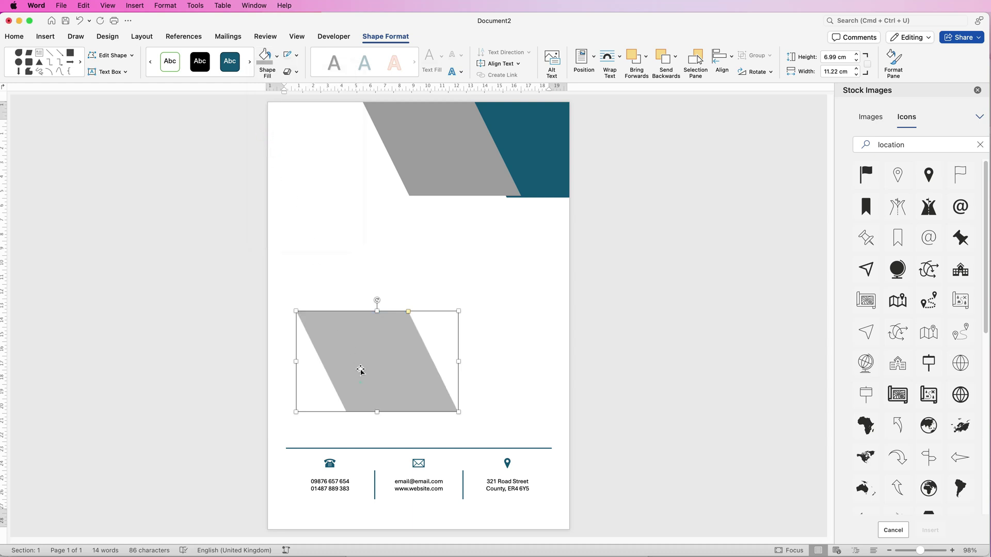
{"action": "left_click_drag", "start_coordinate": [360, 373], "coordinate": [432, 165]}
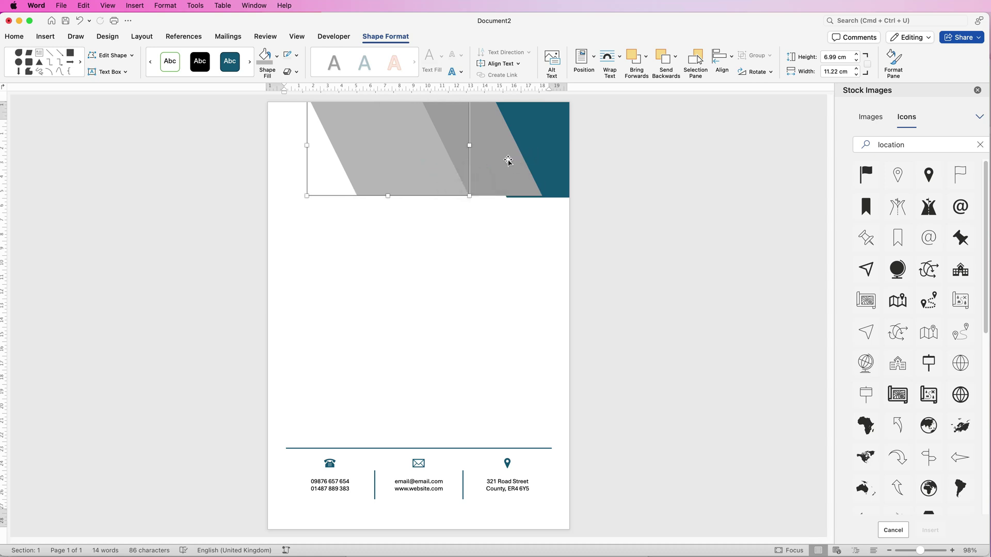
- Send the grey and light-grey shapes behind the teal one, shifting the light-grey strip slightly right
{"action": "left_click", "coordinate": [489, 163]}
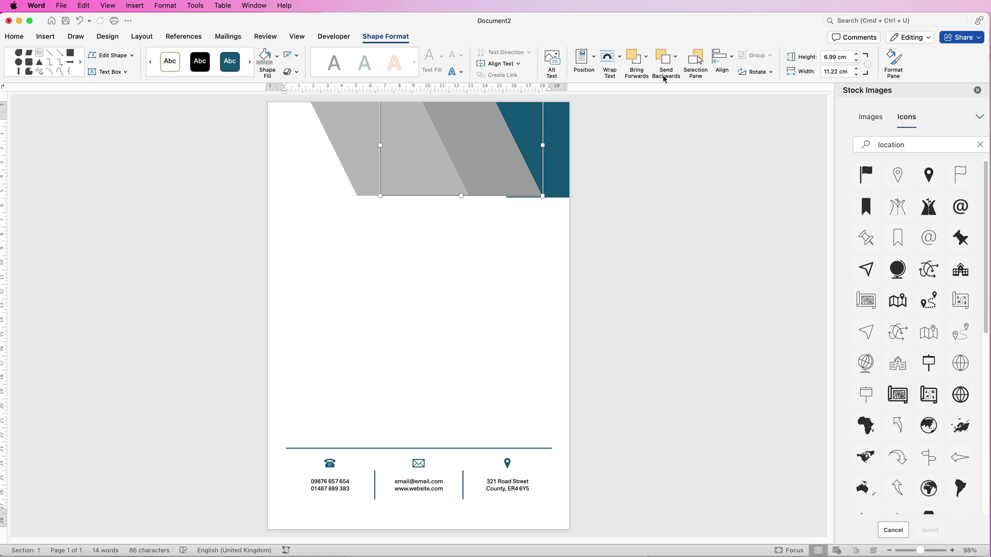
{"action": "left_click", "coordinate": [677, 57]}
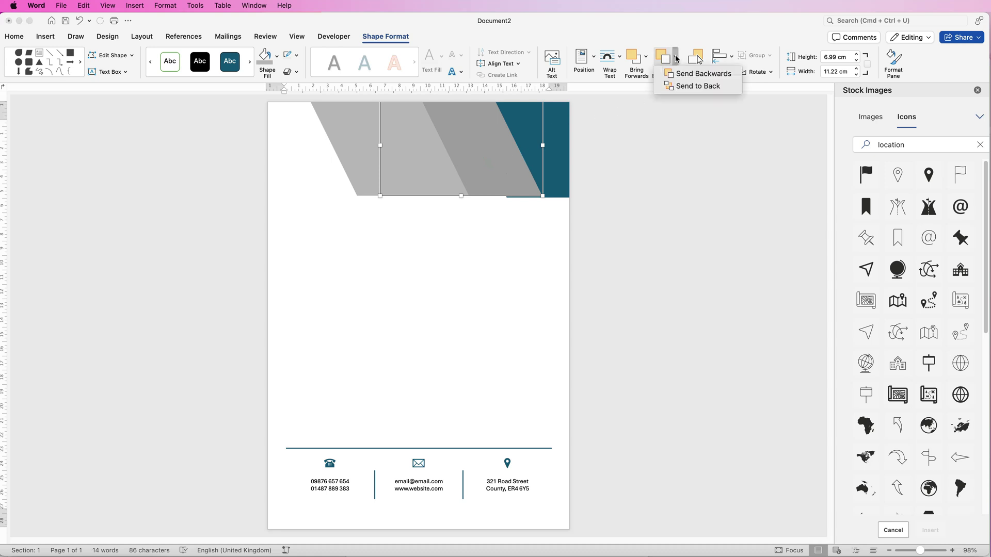
{"action": "left_click", "coordinate": [681, 86]}
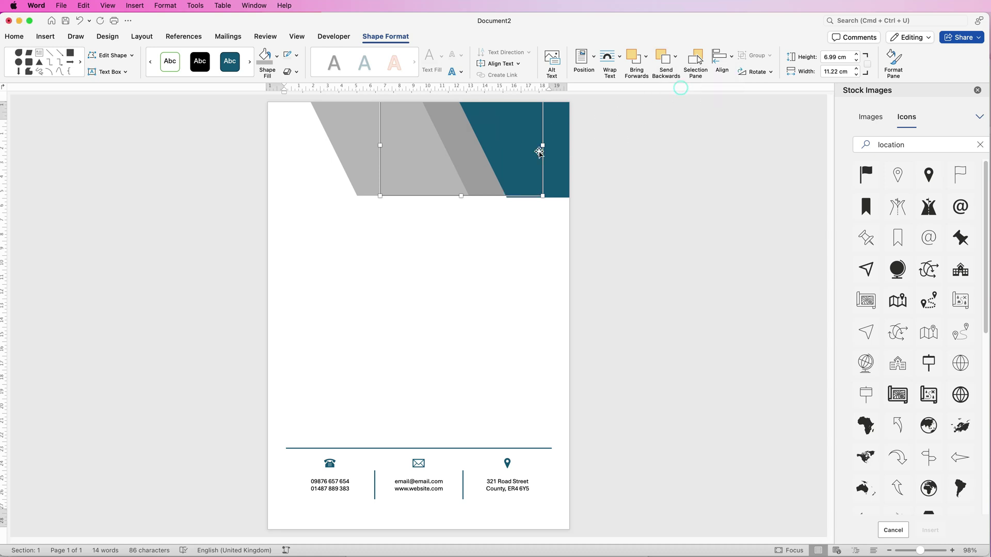
{"action": "left_click", "coordinate": [359, 143]}
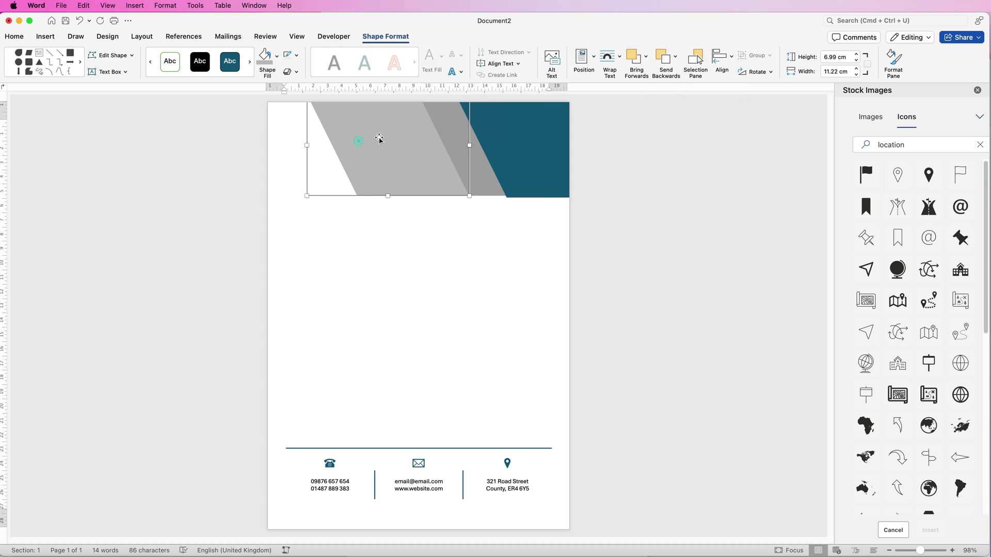
{"action": "left_click", "coordinate": [677, 58]}
{"action": "left_click", "coordinate": [689, 87]}
{"action": "left_click_drag", "start_coordinate": [399, 148], "coordinate": [451, 147]}
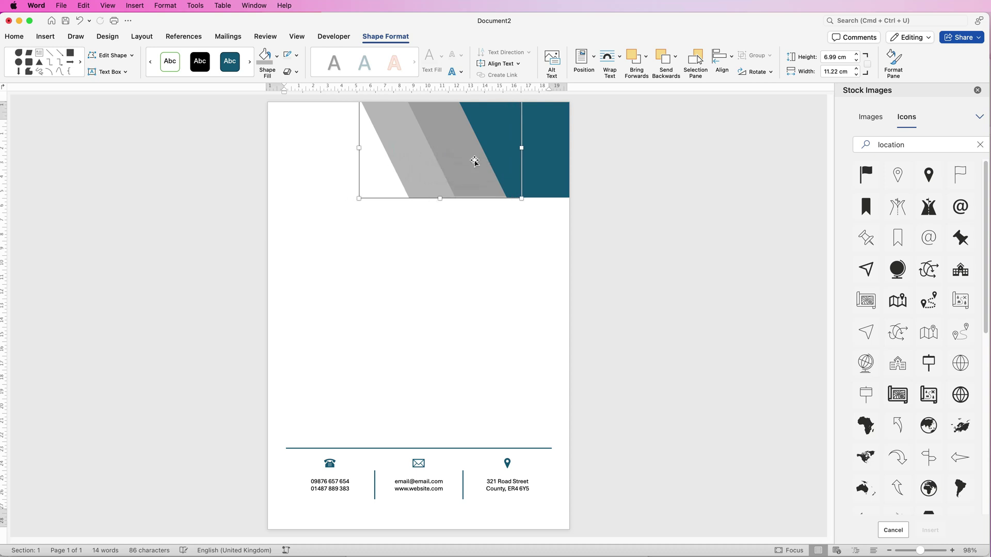
- Select the teal, dark-grey and light-grey parallelograms together
{"action": "left_click", "coordinate": [541, 147]}
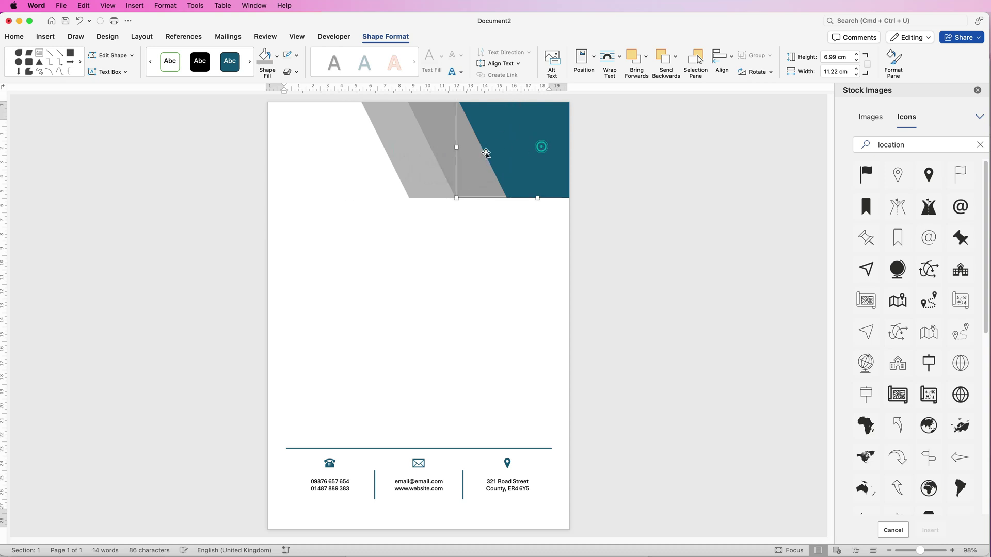
{"action": "left_click", "coordinate": [442, 122], "text": "shift"}
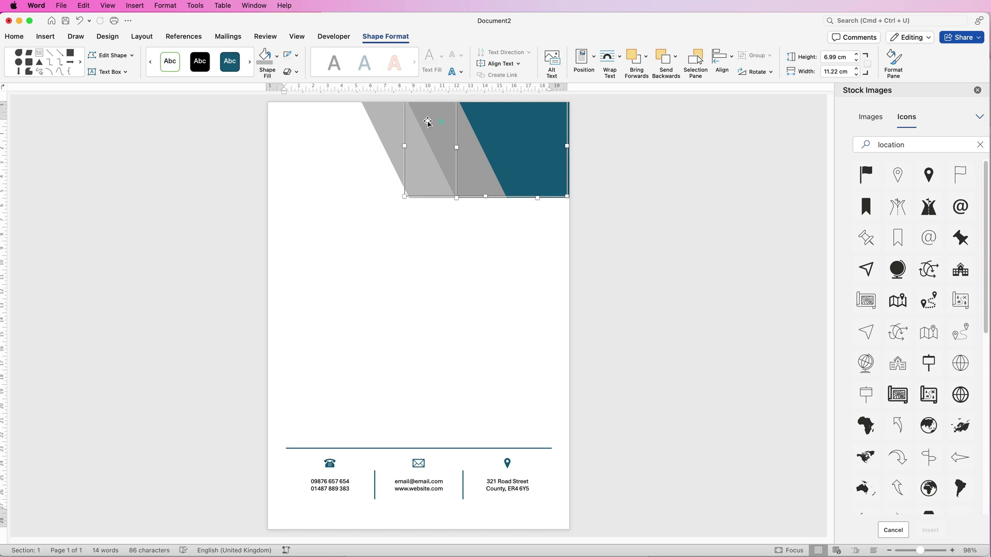
{"action": "left_click", "coordinate": [384, 115], "text": "shift"}
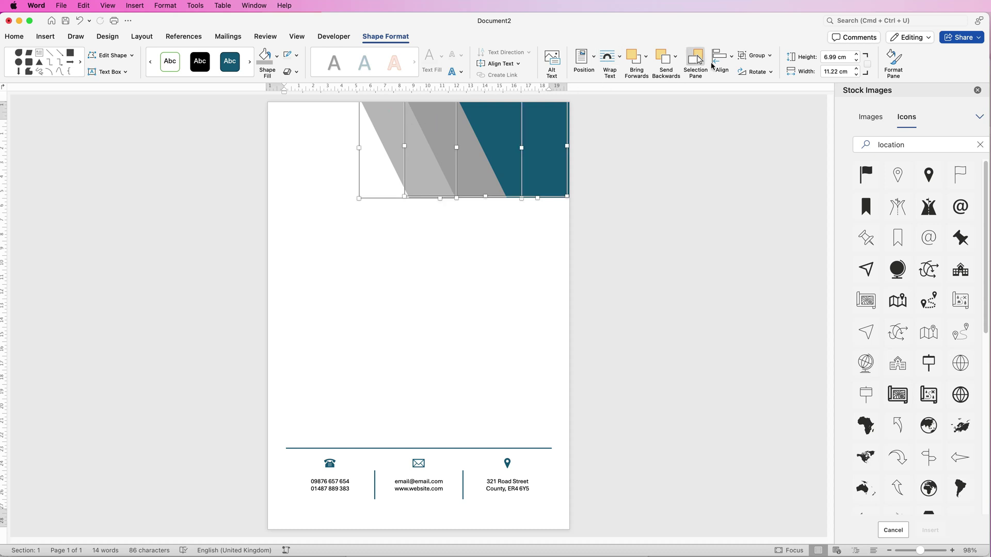
- Distribute the three slanted shapes horizontally, align their bottoms, group them and move the group up
{"action": "left_click", "coordinate": [732, 61]}
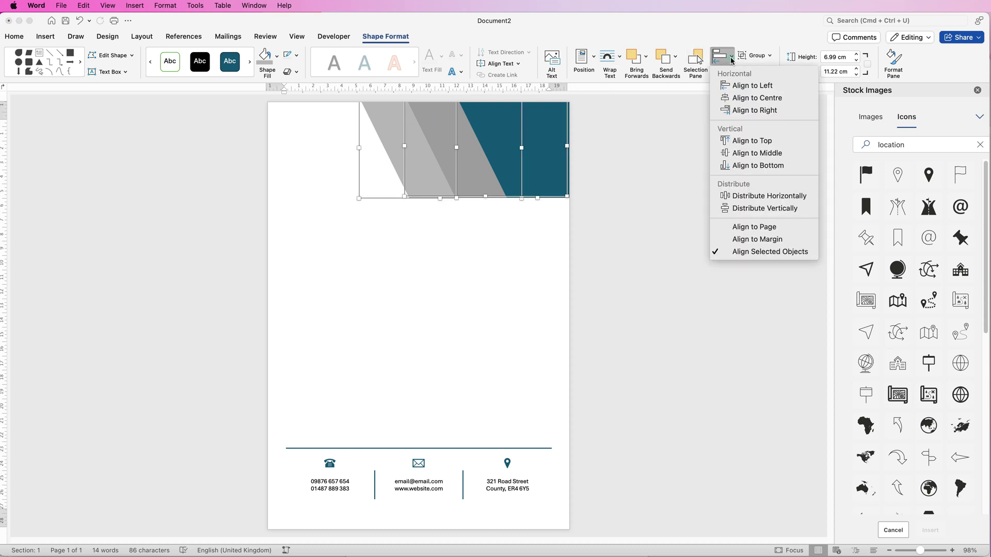
{"action": "left_click", "coordinate": [735, 197]}
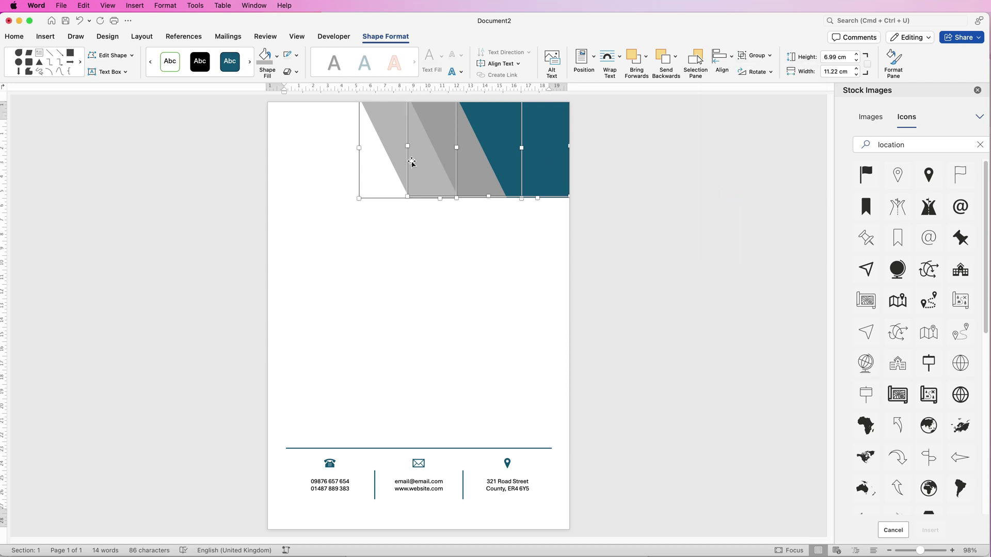
{"action": "left_click", "coordinate": [721, 58]}
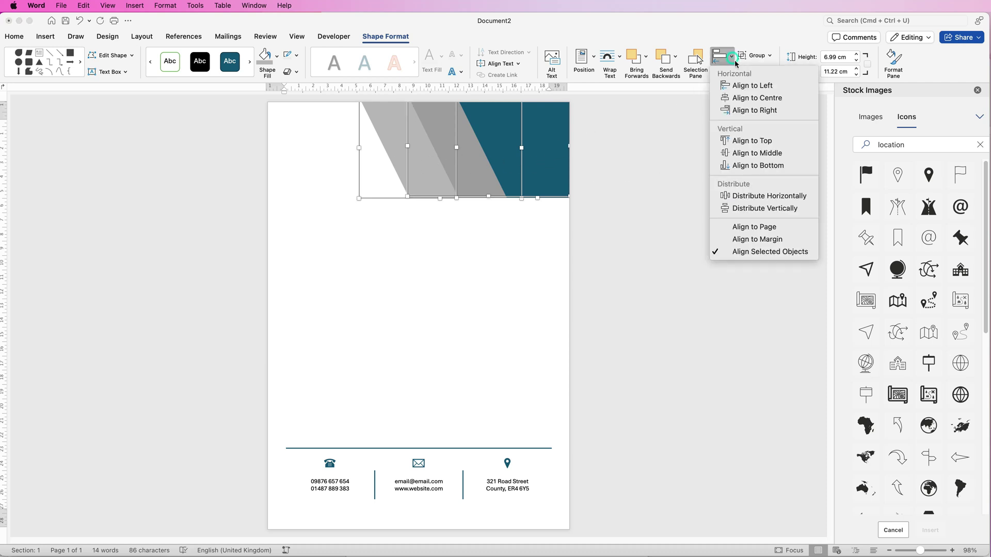
{"action": "left_click", "coordinate": [742, 165]}
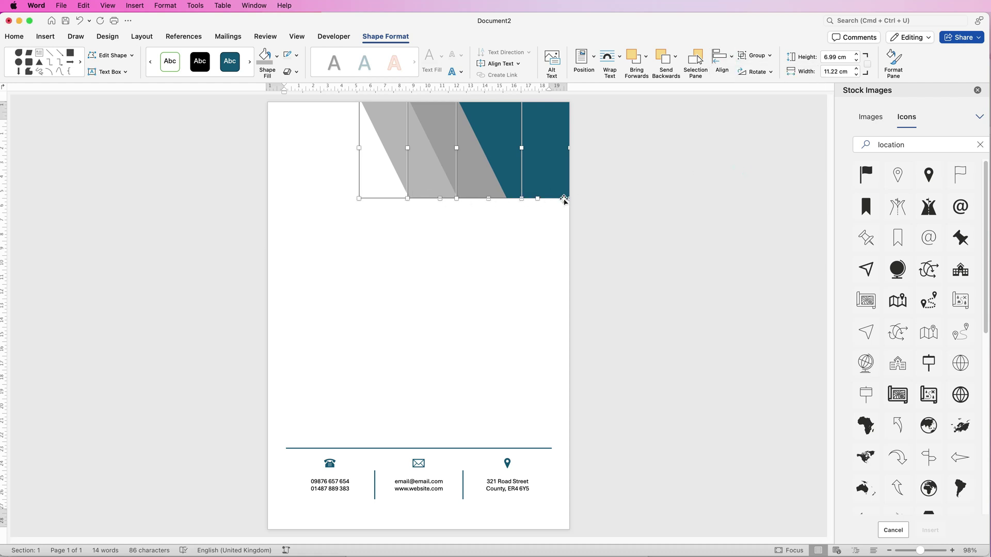
{"action": "left_click", "coordinate": [771, 57]}
{"action": "left_click", "coordinate": [763, 70]}
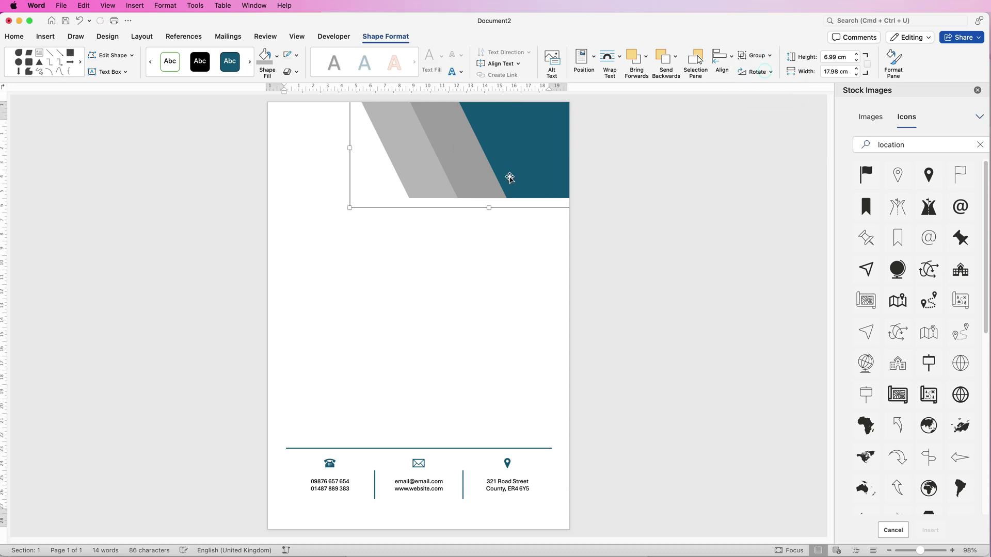
{"action": "left_click_drag", "start_coordinate": [510, 178], "coordinate": [522, 160]}
- Draw a thin rectangle bar at the page's top-left edge
{"action": "key", "text": "Escape"}
{"action": "left_click", "coordinate": [46, 37]}
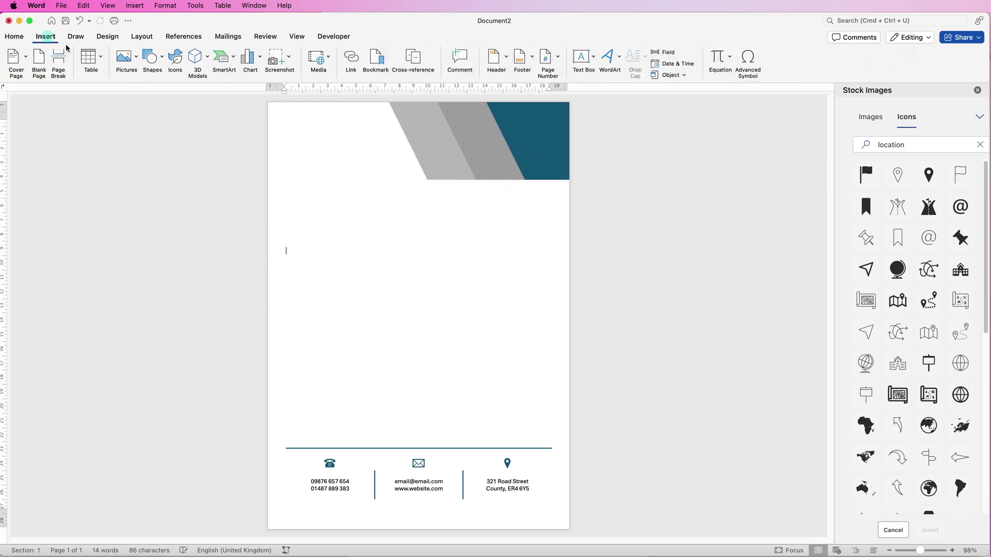
{"action": "left_click", "coordinate": [162, 64]}
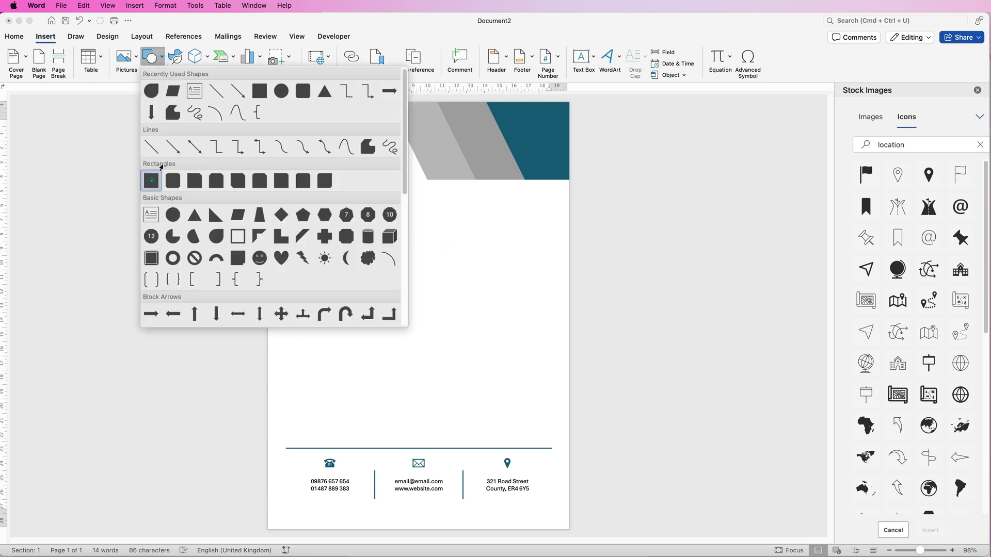
{"action": "left_click", "coordinate": [151, 180]}
{"action": "mouse_move", "coordinate": [269, 105]}
{"action": "left_mouse_down"}
{"action": "mouse_move", "coordinate": [324, 122]}
{"action": "mouse_move", "coordinate": [449, 124]}
{"action": "left_mouse_up"}
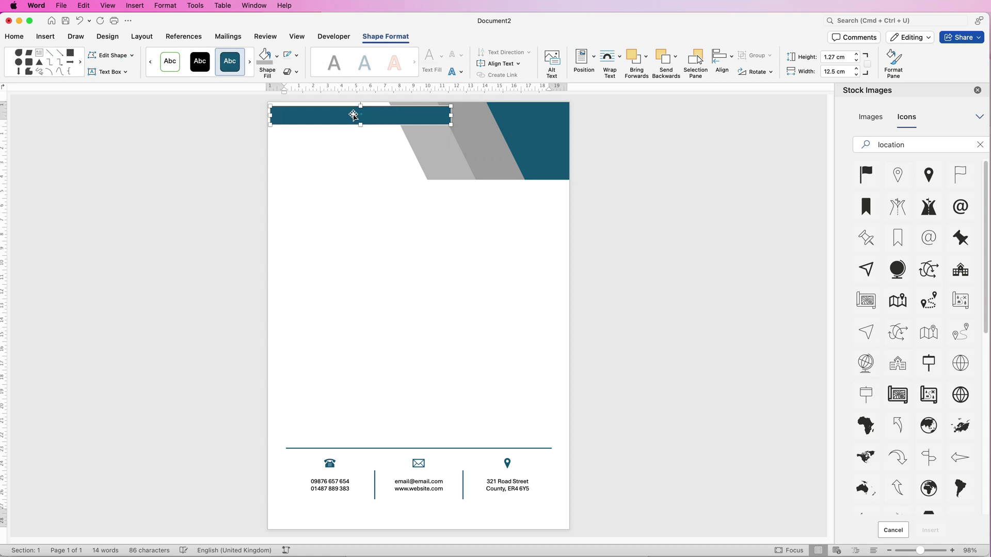
{"action": "left_click_drag", "start_coordinate": [361, 114], "coordinate": [344, 109]}
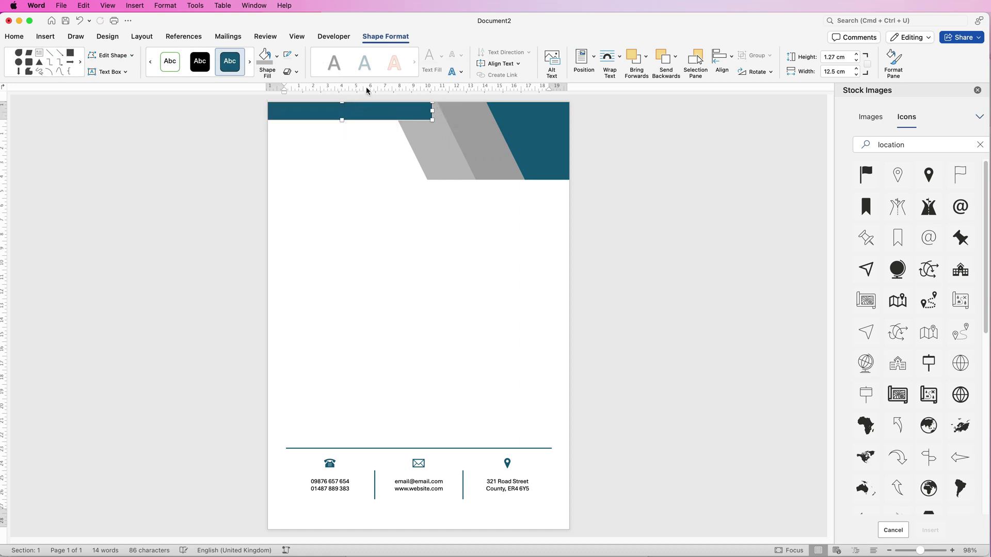
- Give the bar No Outline and a light grey fill, and send it behind the slanted shapes
{"action": "left_click", "coordinate": [297, 56]}
{"action": "left_click", "coordinate": [297, 75]}
{"action": "left_click", "coordinate": [277, 57]}
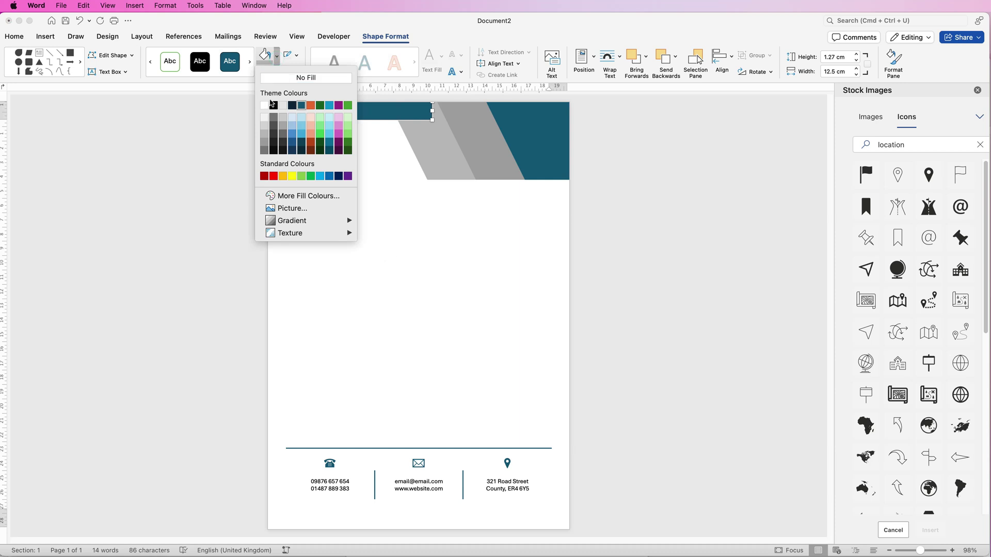
{"action": "left_click", "coordinate": [264, 126]}
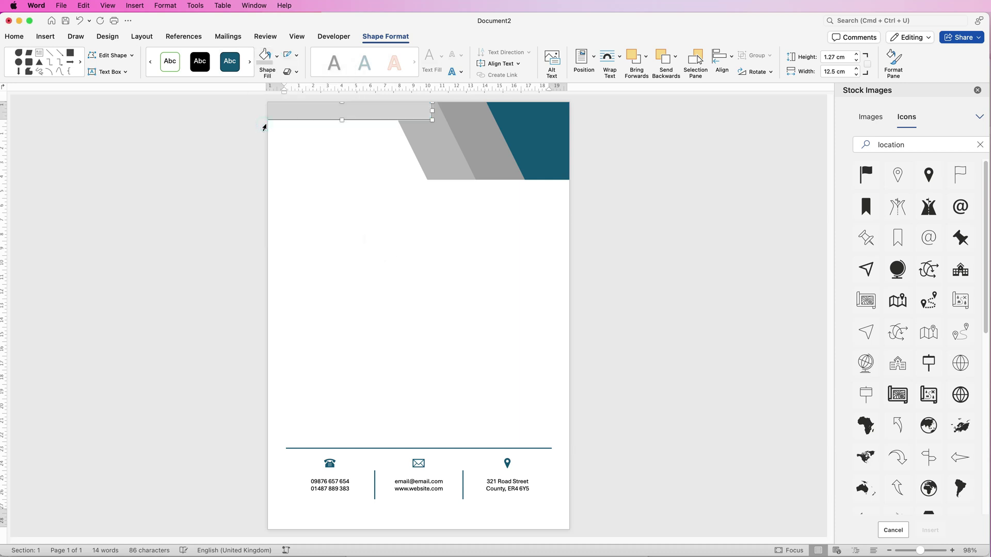
{"action": "left_click", "coordinate": [675, 58]}
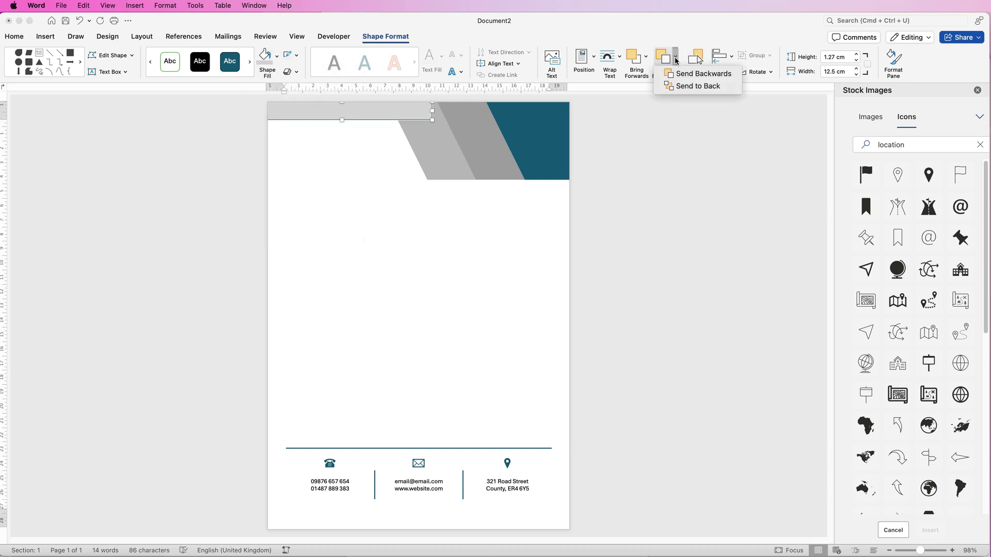
{"action": "left_click", "coordinate": [679, 87]}
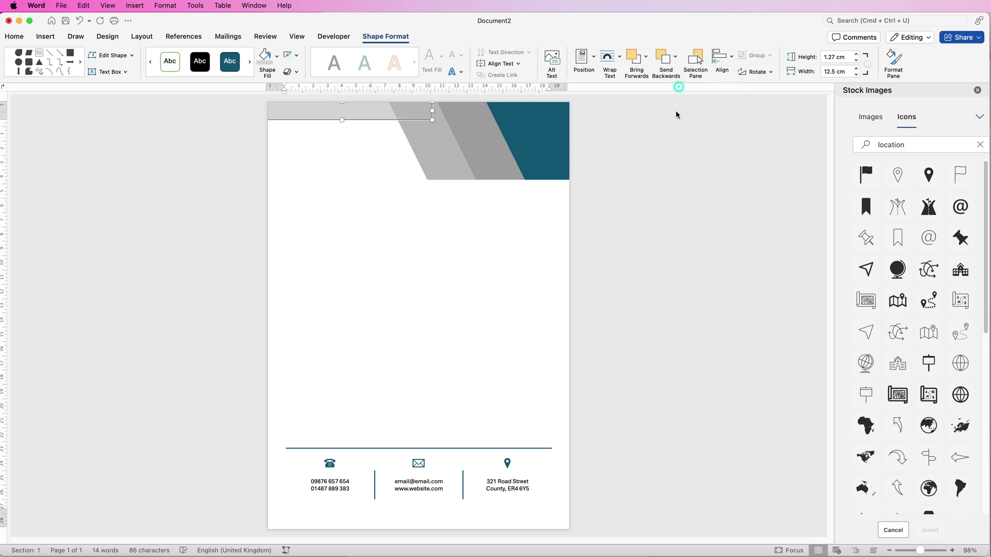
- Group the grey bar with the slanted shapes and move the graphic to the page top
{"action": "left_click", "coordinate": [477, 149]}
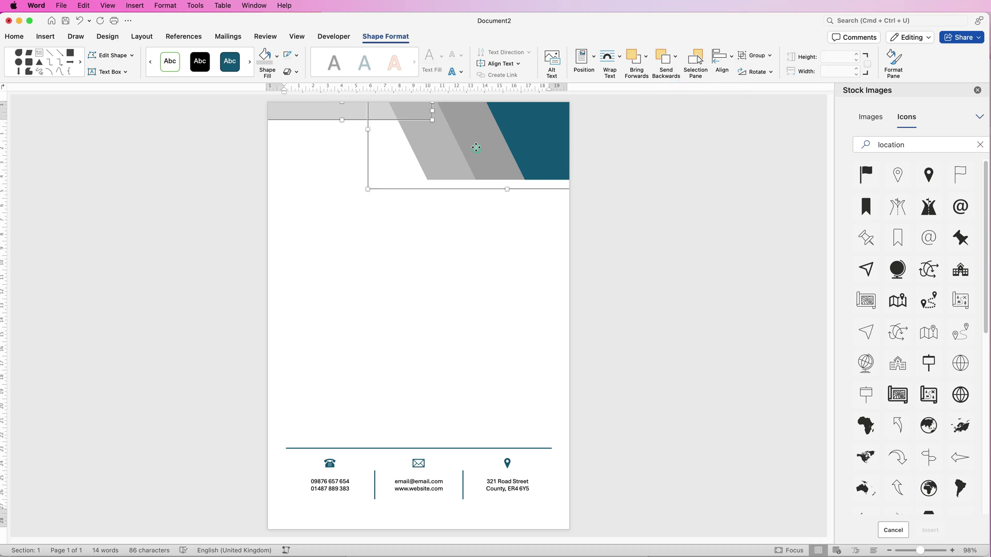
{"action": "left_click", "coordinate": [765, 60]}
{"action": "left_click", "coordinate": [764, 68]}
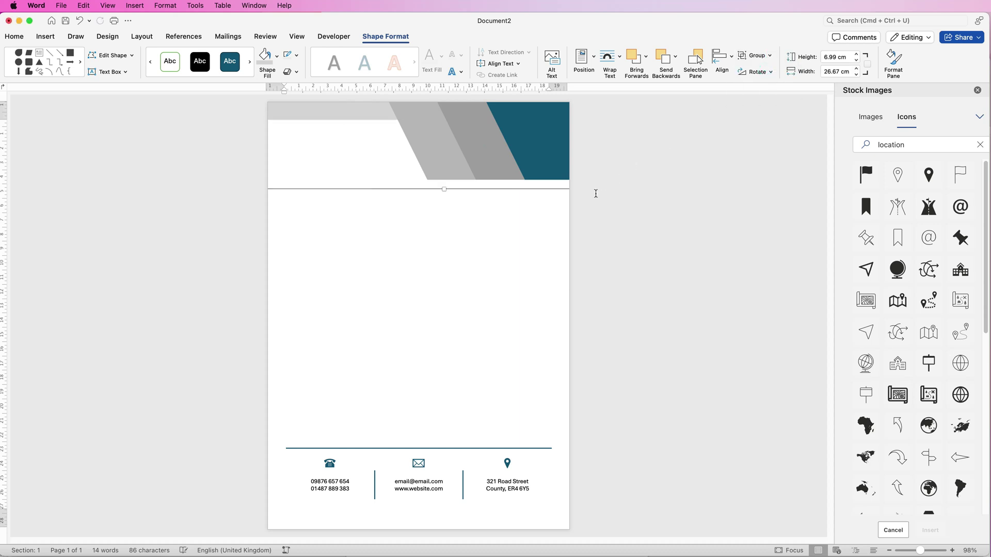
{"action": "left_click_drag", "start_coordinate": [532, 157], "coordinate": [536, 158]}
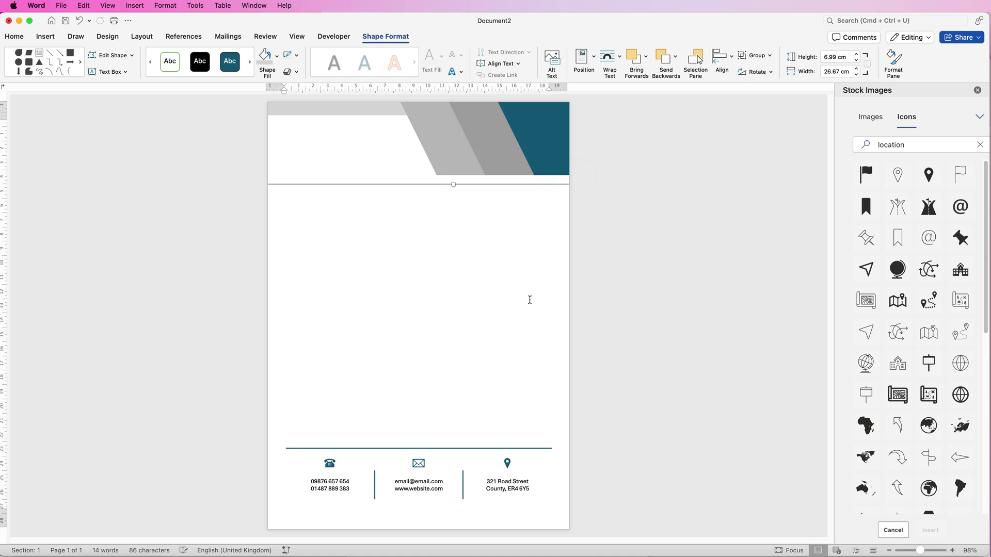
- Copy the header graphic and delete it from the page body
{"action": "left_click", "coordinate": [526, 255]}
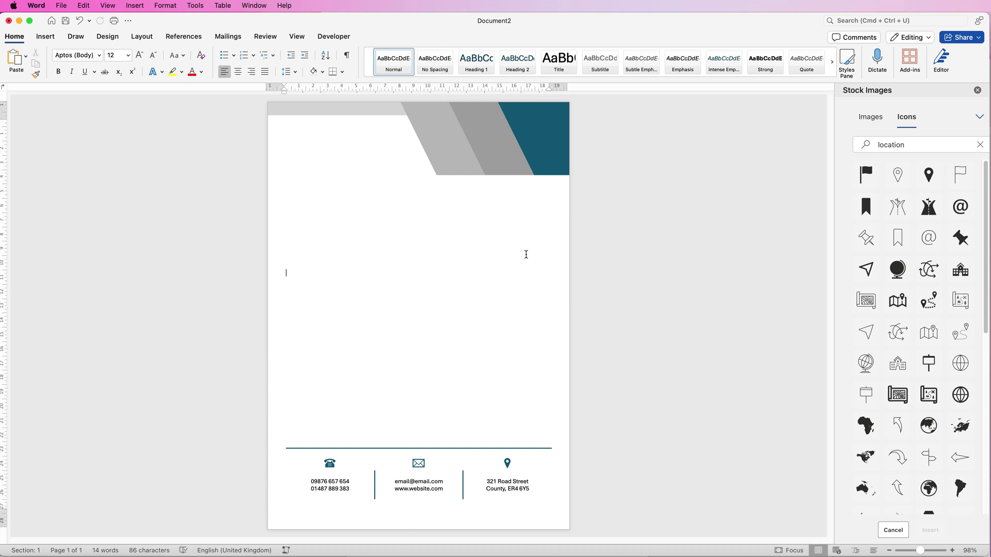
{"action": "left_click", "coordinate": [460, 154]}
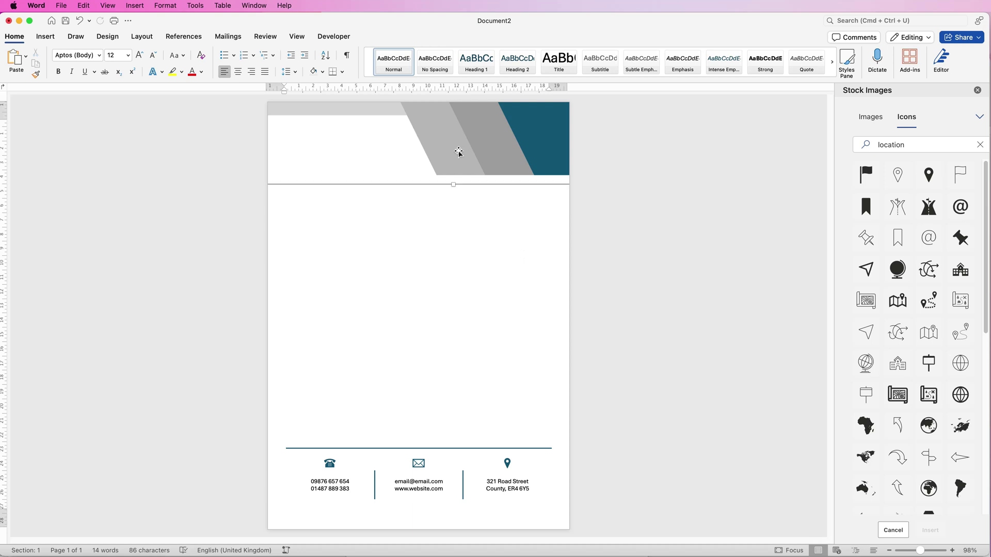
{"action": "left_click", "coordinate": [14, 36]}
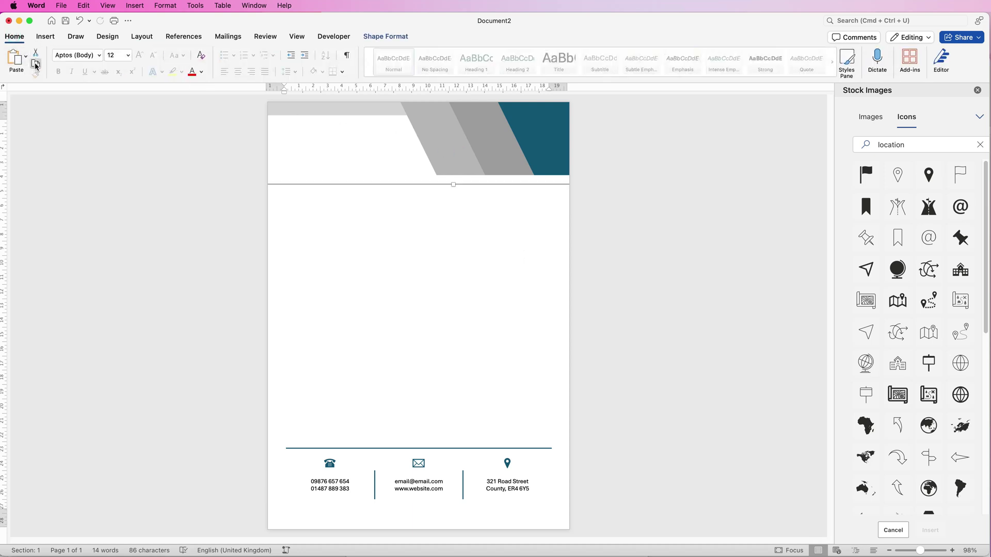
{"action": "left_click", "coordinate": [36, 64]}
{"action": "key", "text": "Delete"}
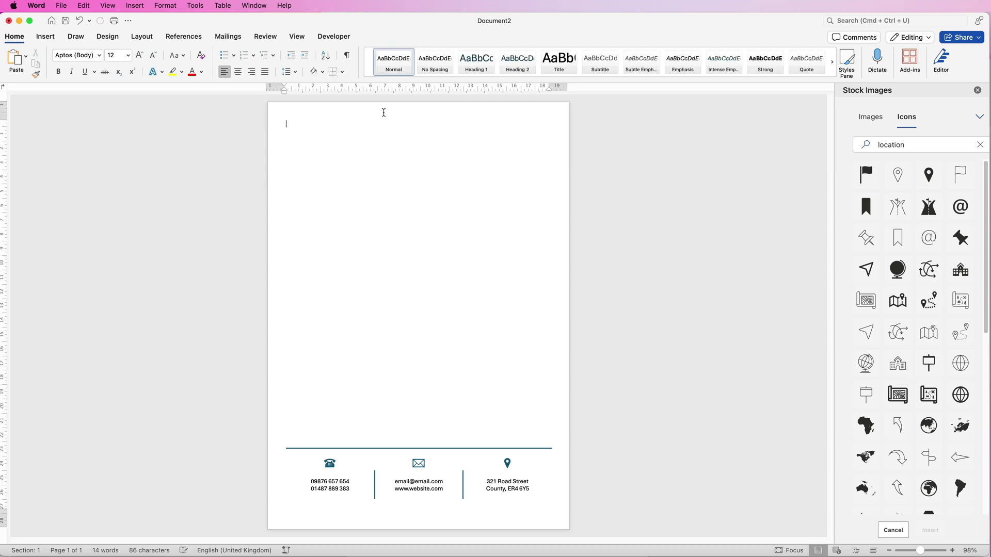
- Paste the graphic into the page header, align it to the top edge, then return to the body
{"action": "double_click", "coordinate": [384, 113]}
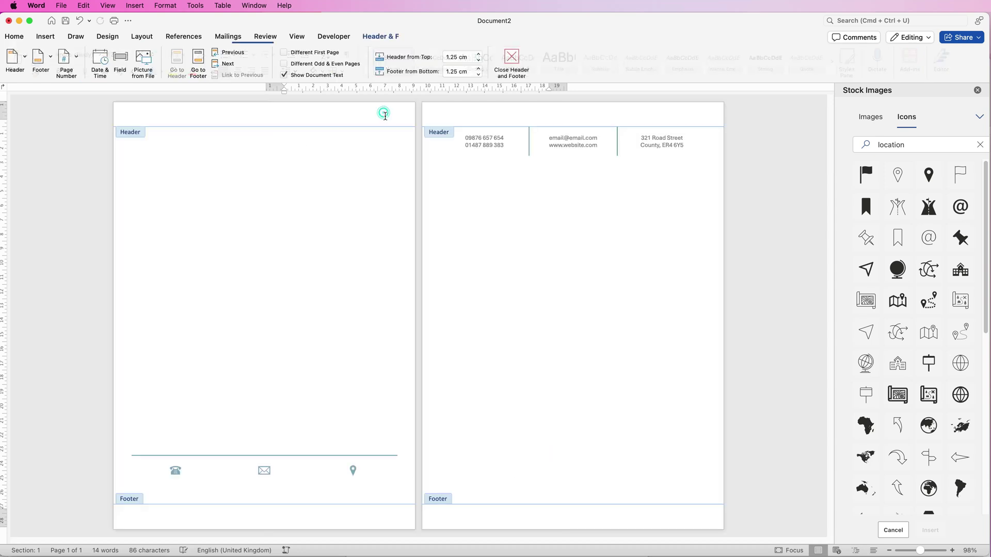
{"action": "left_click", "coordinate": [14, 37]}
{"action": "left_click", "coordinate": [14, 61]}
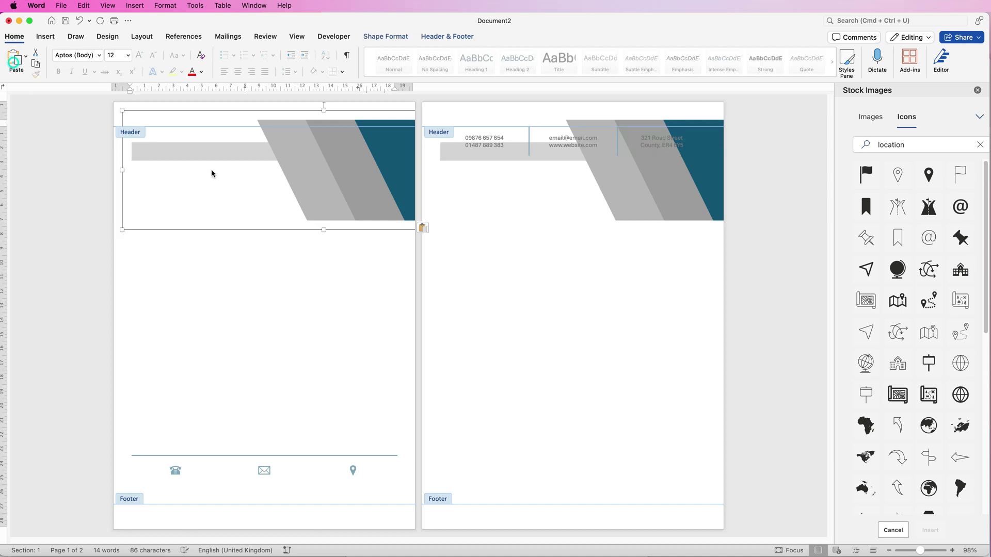
{"action": "left_click_drag", "start_coordinate": [358, 192], "coordinate": [337, 152]}
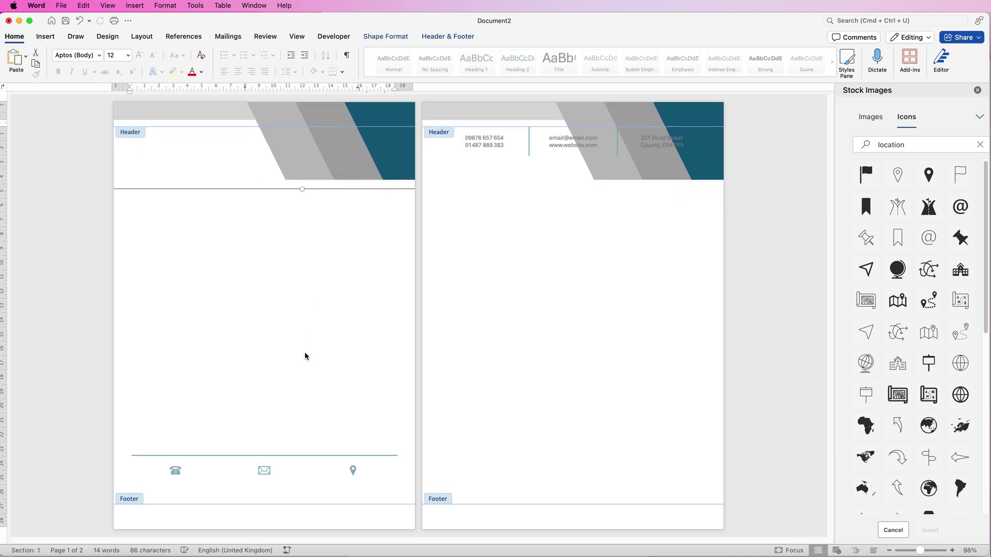
{"action": "double_click", "coordinate": [294, 328]}
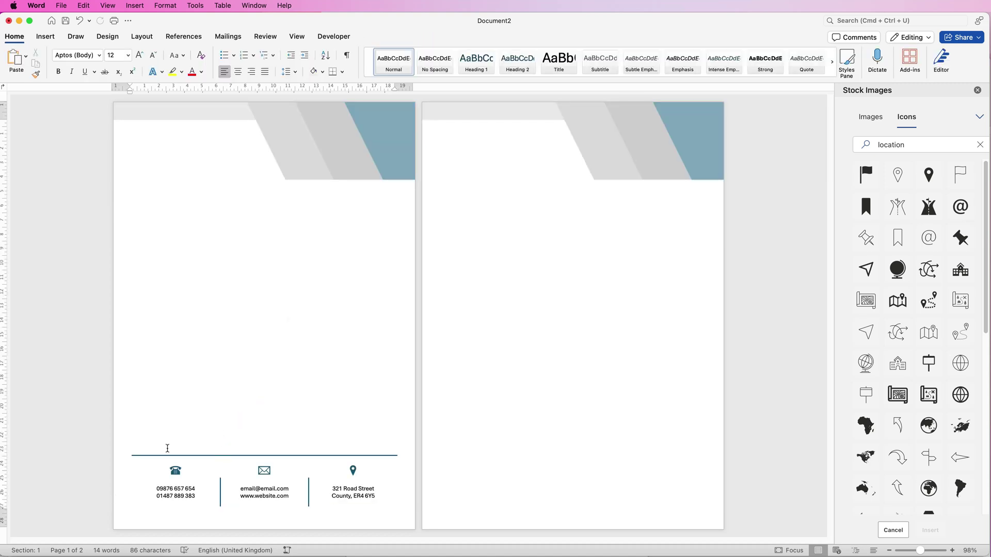
- Delete the empty second page, cut the contact table from the body and open the footer
{"action": "double_click", "coordinate": [203, 419]}
{"action": "key", "text": "BackSpace"}
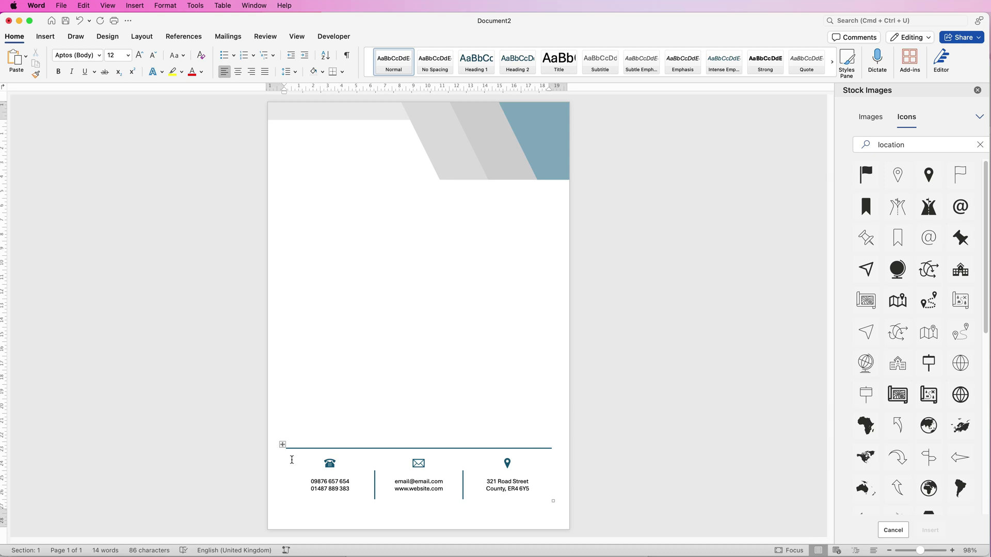
{"action": "left_click", "coordinate": [282, 444]}
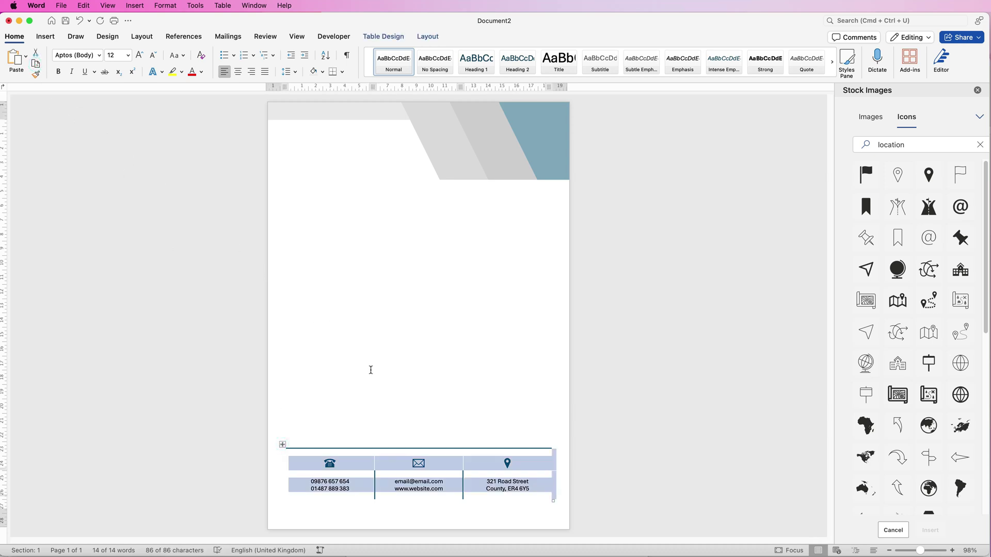
{"action": "key", "text": "BackSpace"}
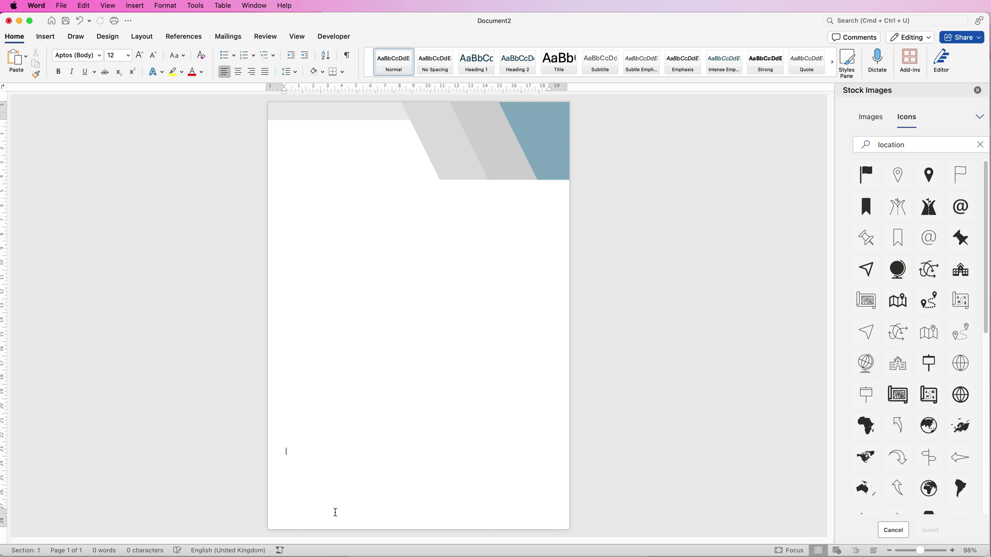
{"action": "left_click", "coordinate": [336, 507]}
{"action": "double_click", "coordinate": [339, 517]}
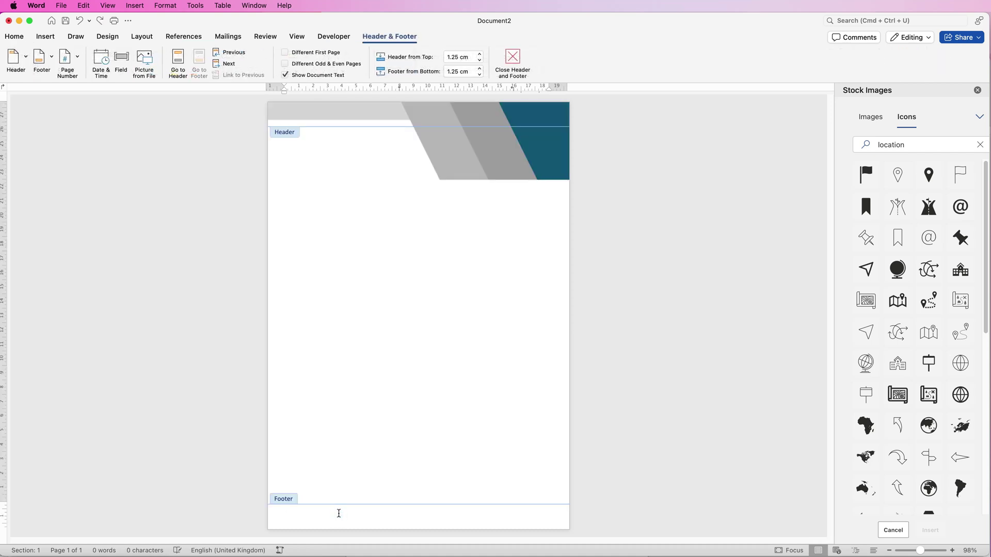
{"action": "left_click", "coordinate": [14, 37]}
- Paste the contact table into the footer, then undo four times back to a single page
{"action": "left_click", "coordinate": [15, 61]}
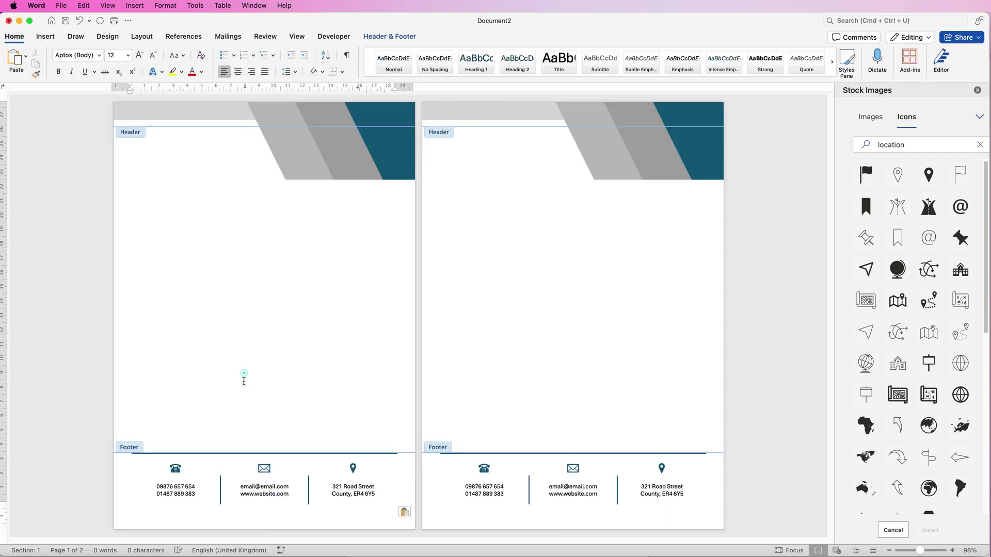
{"action": "double_click", "coordinate": [245, 375]}
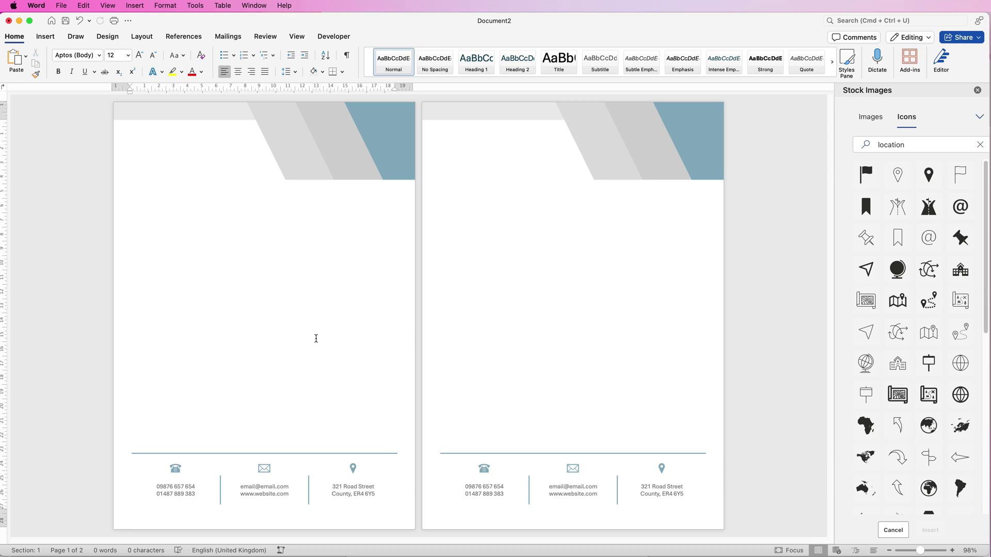
{"action": "key", "text": "super+z"}
{"action": "key", "text": "super+z"}
{"action": "key", "text": "super+z"}
{"action": "key", "text": "super+z"}
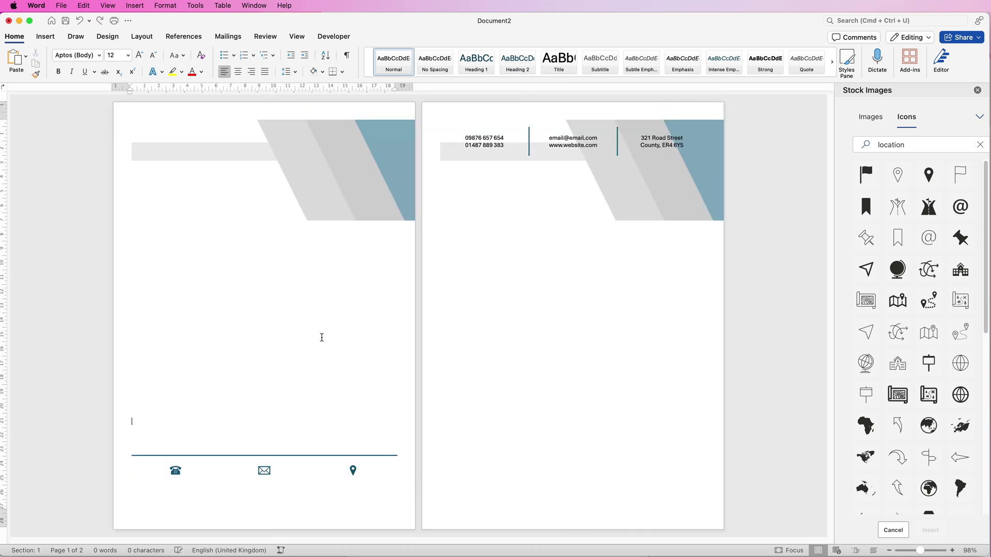
{"action": "key", "text": "super+z"}
{"action": "key", "text": "super+z"}
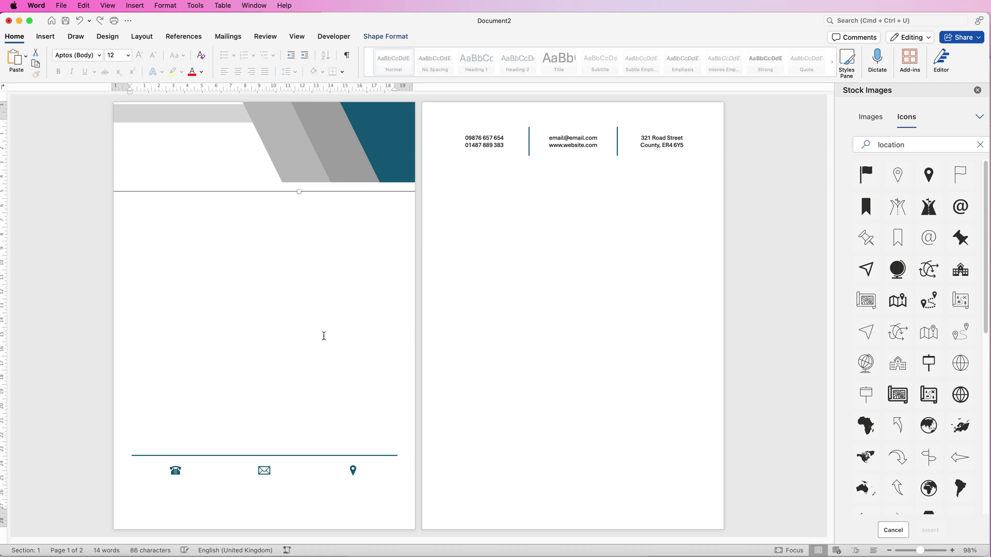
{"action": "key", "text": "super+z"}
{"action": "key", "text": "super+z"}
{"action": "key", "text": "super+z"}
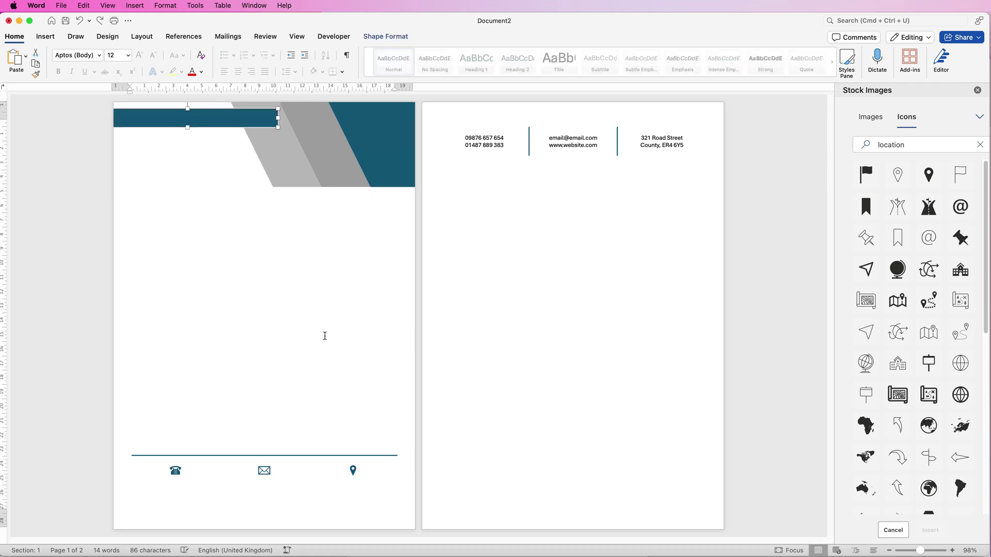
{"action": "key", "text": "super+z"}
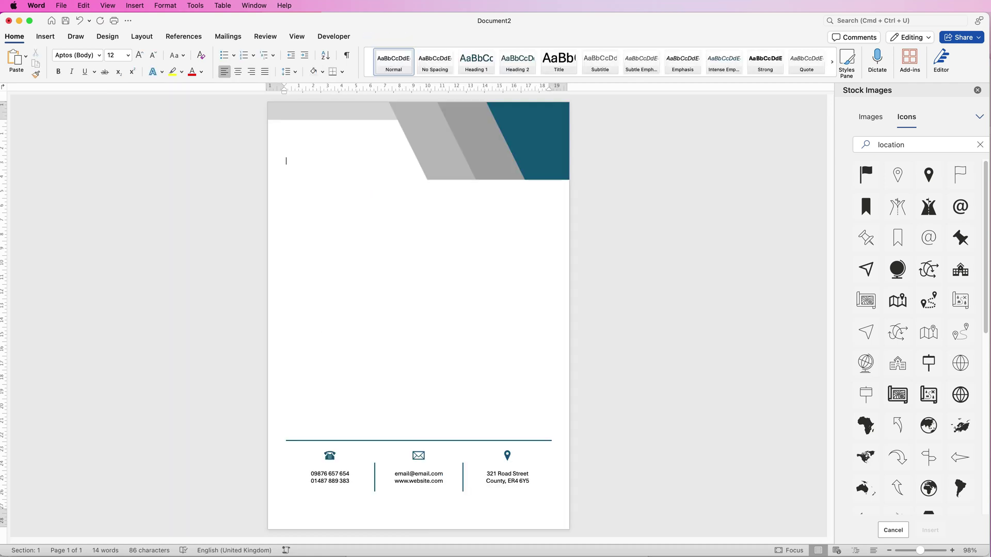
- Insert the Picture 1.png logo from the Desktop at the letter's top-left
{"action": "left_click", "coordinate": [46, 36]}
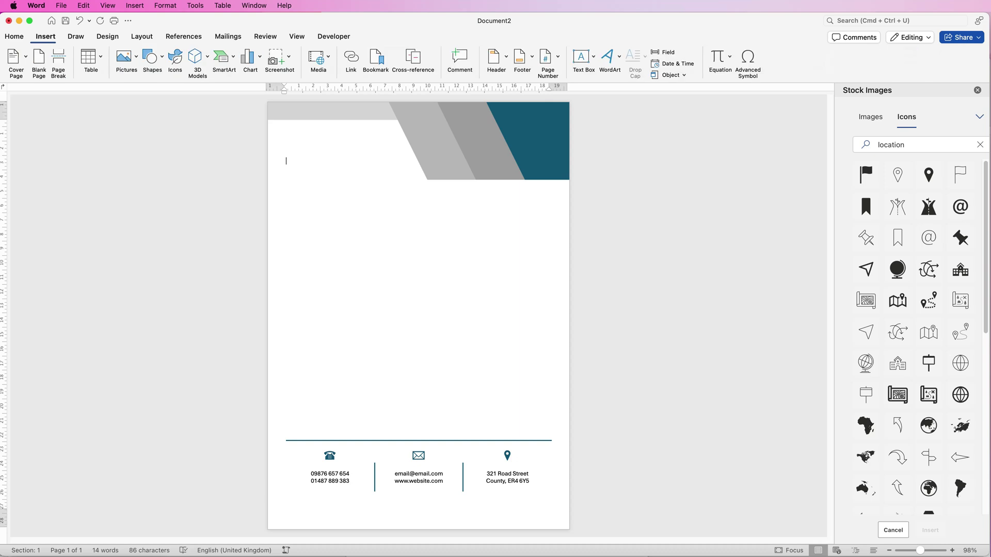
{"action": "left_click", "coordinate": [126, 57]}
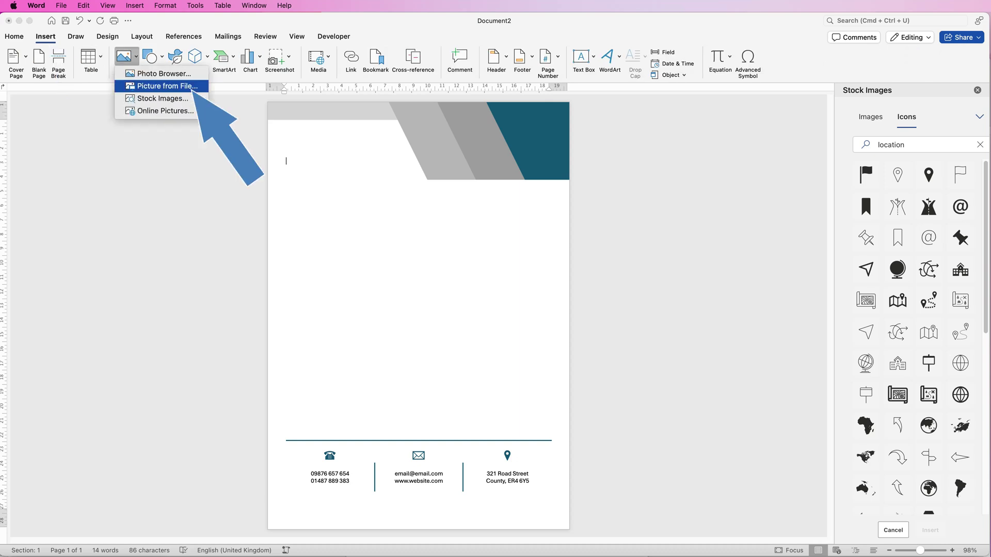
{"action": "left_click", "coordinate": [167, 86]}
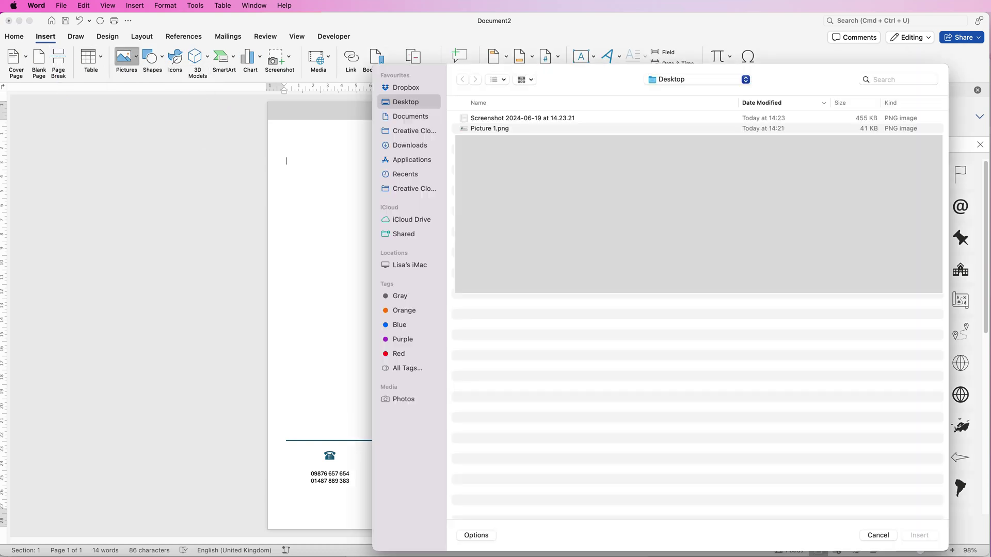
{"action": "left_click", "coordinate": [489, 128]}
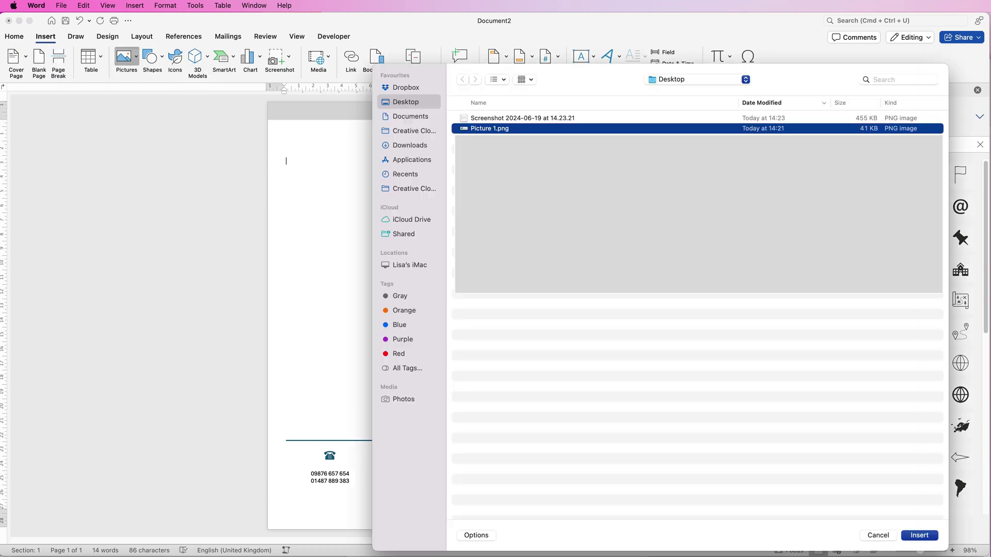
{"action": "key", "text": "Return"}
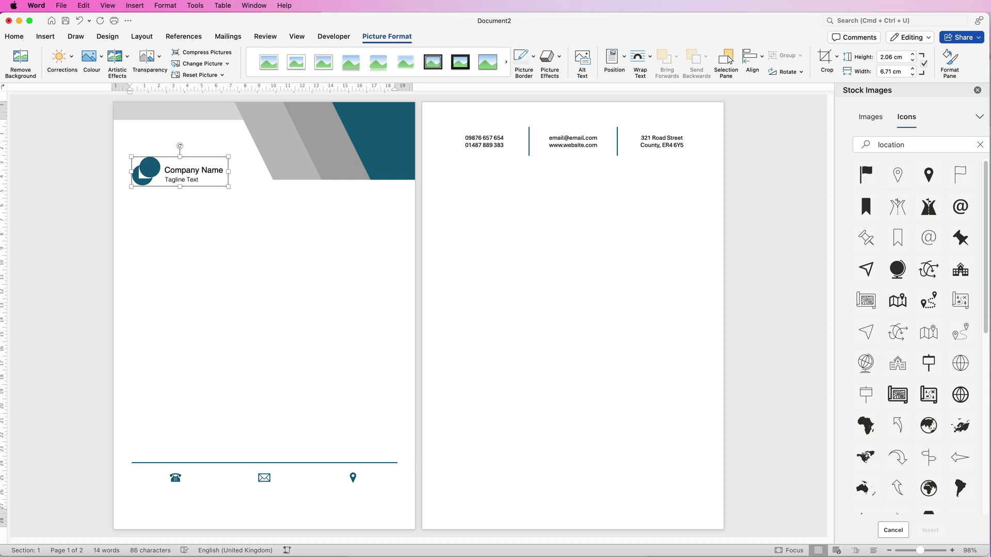
{"action": "left_click", "coordinate": [132, 398]}
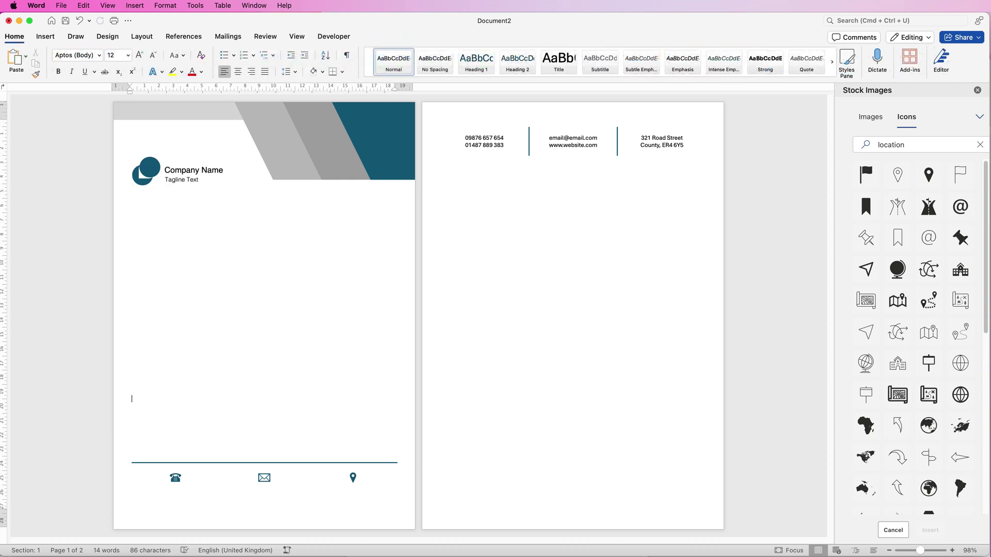
- Delete two blank lines, set the logo to In Front of Text and nudge it up and right
{"action": "key", "text": "BackSpace"}
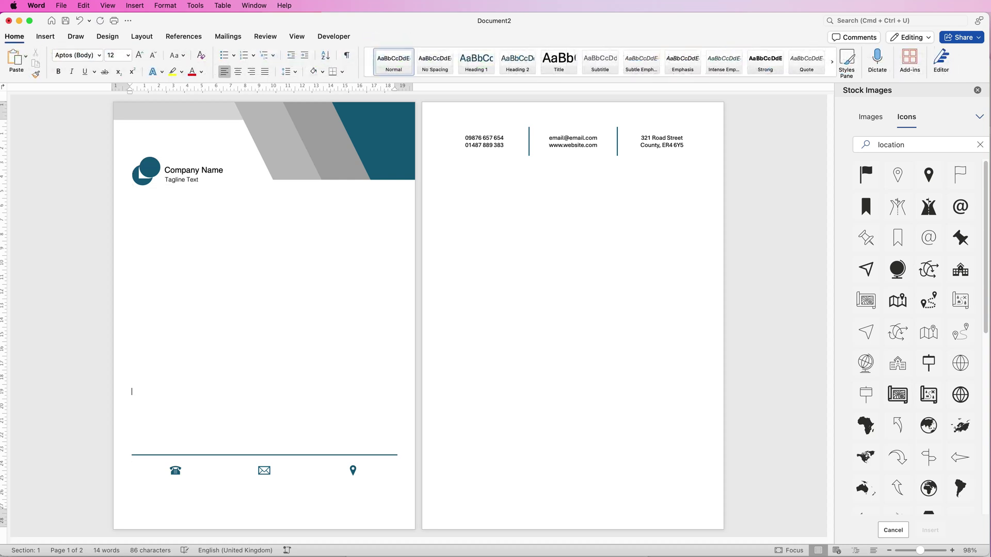
{"action": "key", "text": "BackSpace"}
{"action": "key", "text": "BackSpace"}
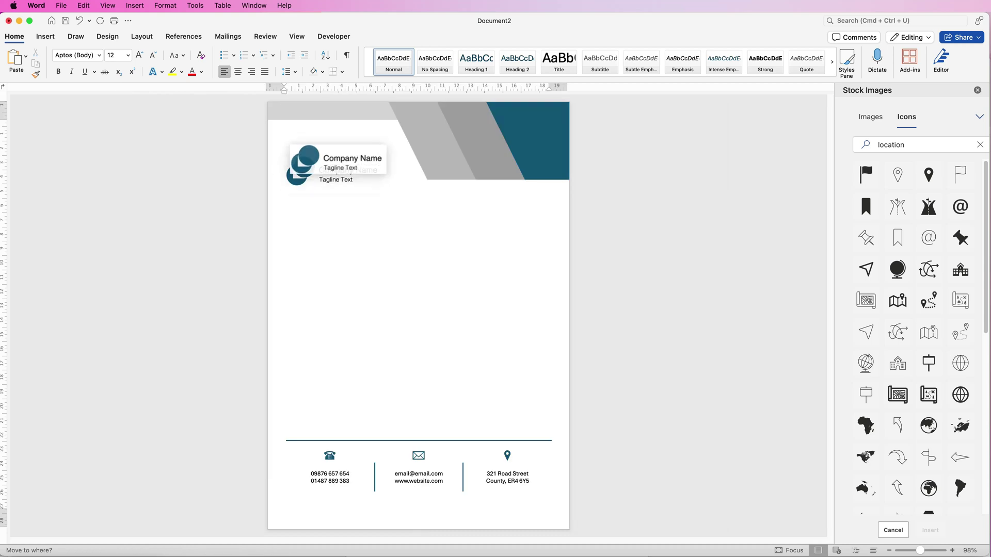
{"action": "left_click", "coordinate": [334, 172]}
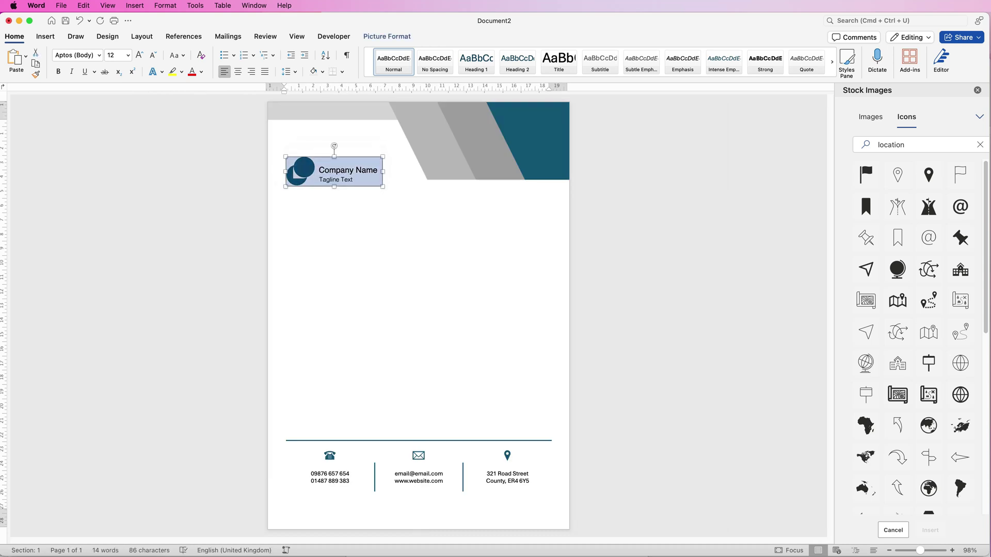
{"action": "left_click", "coordinate": [387, 36]}
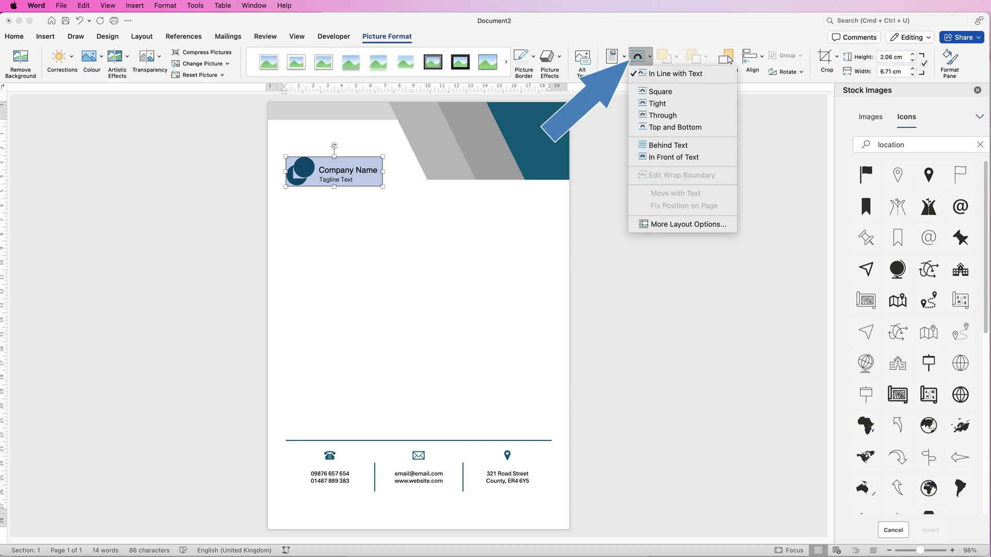
{"action": "key", "text": "Return"}
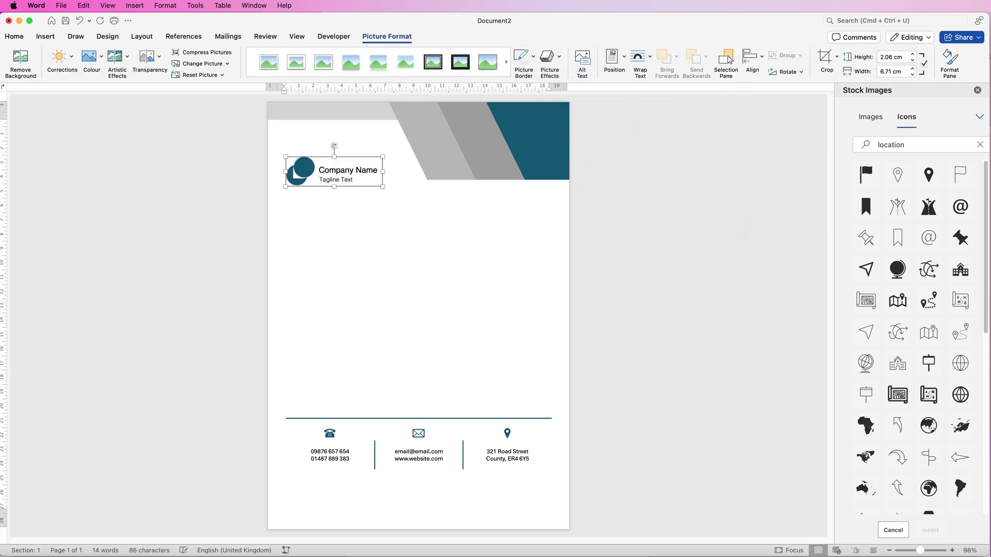
{"action": "mouse_move", "coordinate": [334, 171]}
{"action": "left_mouse_down"}
{"action": "mouse_move", "coordinate": [325, 150]}
{"action": "mouse_move", "coordinate": [338, 165]}
{"action": "left_mouse_up"}
- Add and remove empty paragraphs so the contact block sits whole at the single page's bottom
{"action": "left_click", "coordinate": [285, 346]}
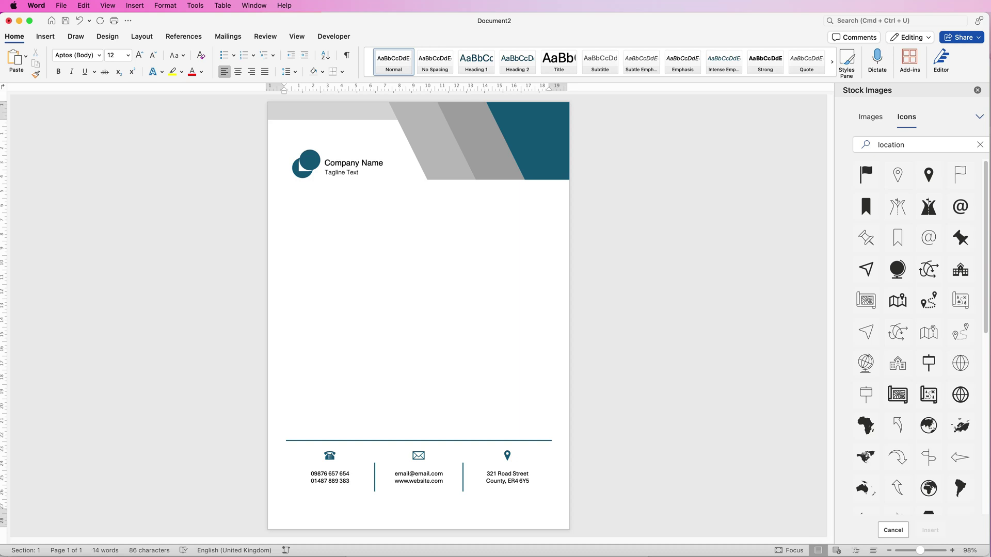
{"action": "key", "text": "Return"}
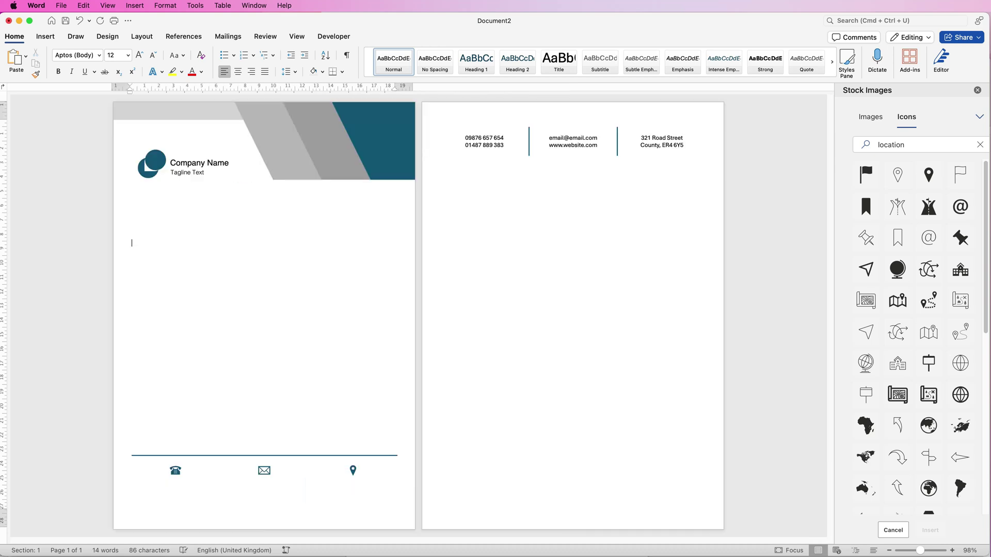
{"action": "key", "text": "Return"}
{"action": "key", "text": "Return"}
{"action": "left_click", "coordinate": [159, 409]}
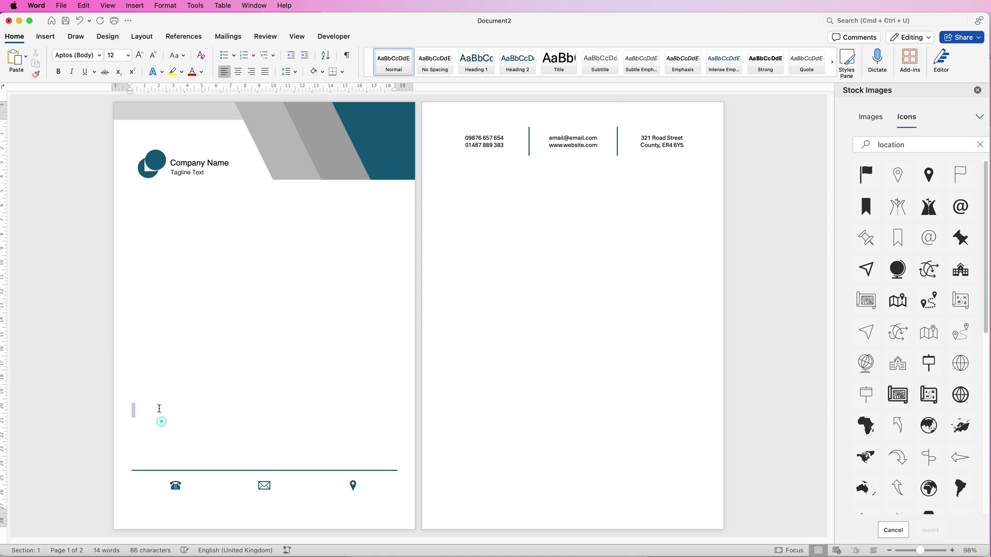
{"action": "left_click_drag", "start_coordinate": [159, 408], "coordinate": [155, 324]}
{"action": "key", "text": "BackSpace"}
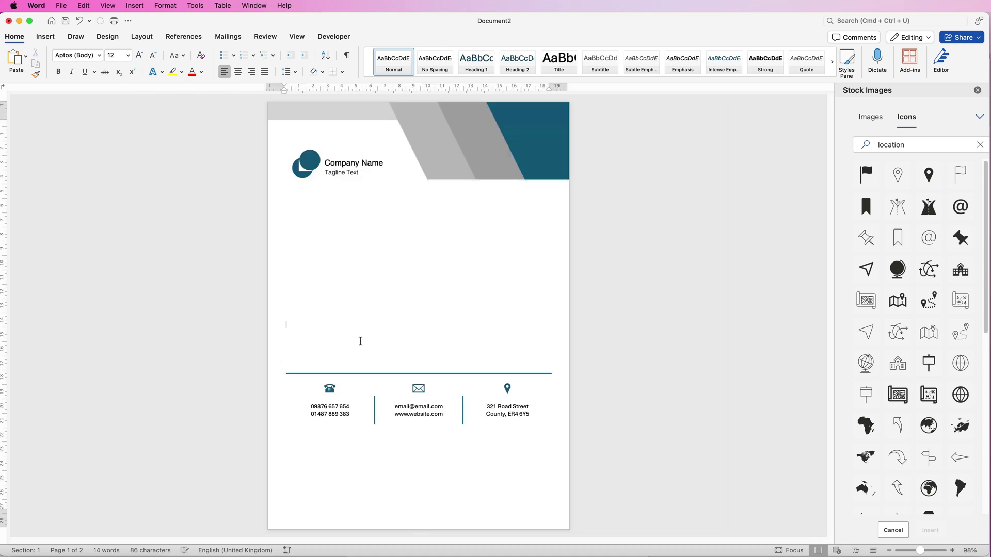
{"action": "key", "text": "Return"}
{"action": "key", "text": "Return"}
{"action": "key", "text": "Return"}
{"action": "key", "text": "Return"}
{"action": "key", "text": "Return"}
{"action": "key", "text": "Return"}
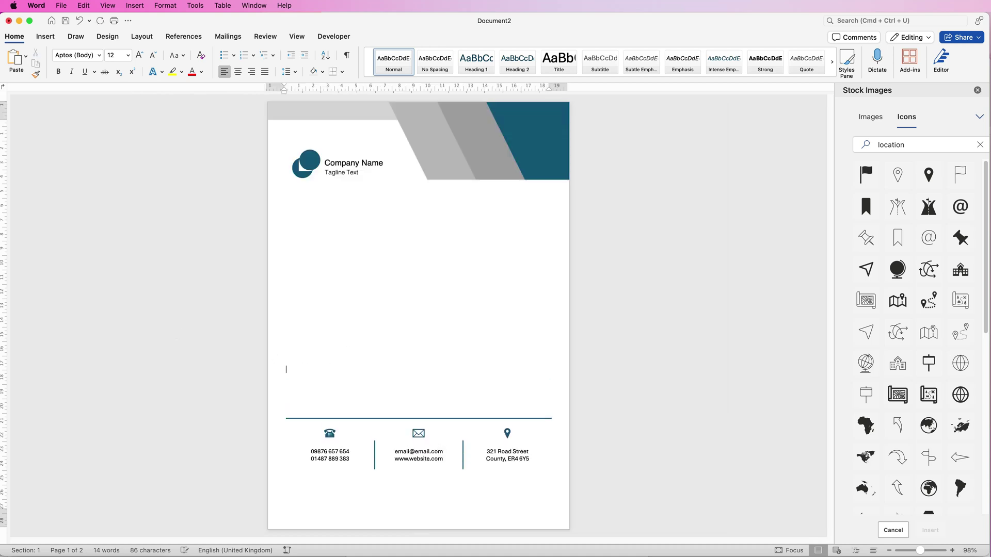
{"action": "key", "text": "Return"}
{"action": "key", "text": "Return"}
{"action": "key", "text": "Return"}
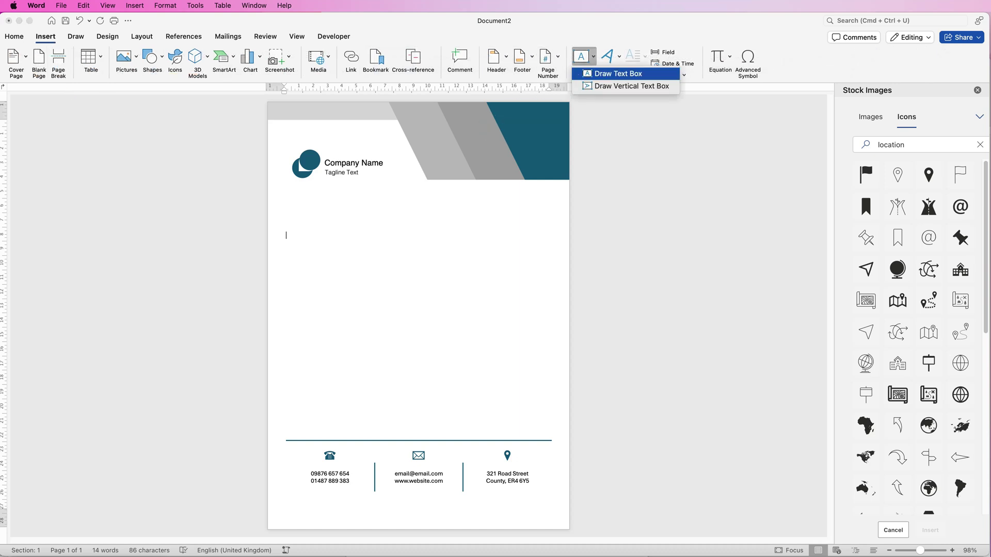
- Draw a large text box across the page body and paste the sample letter into it
{"action": "key", "text": "Return"}
{"action": "left_click_drag", "start_coordinate": [291, 197], "coordinate": [551, 436]}
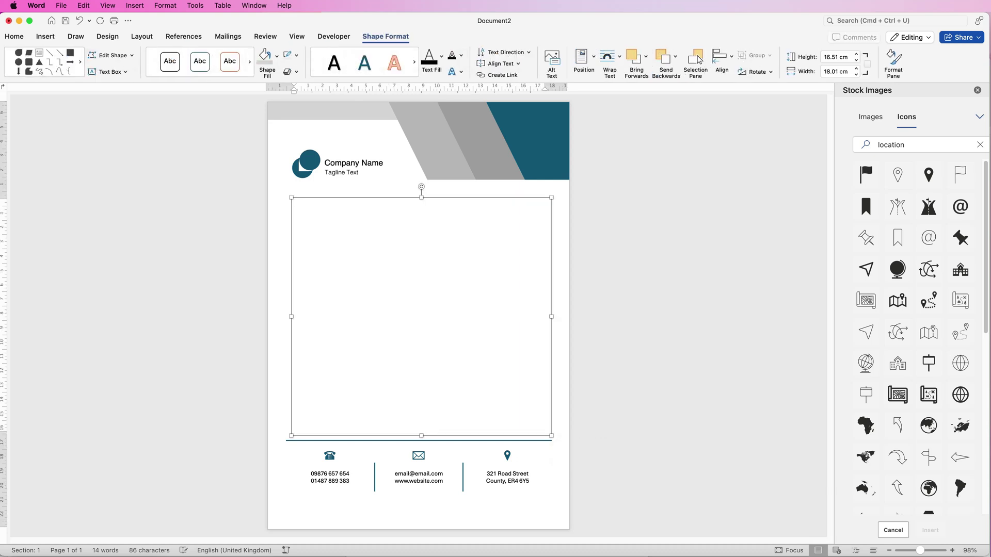
{"action": "left_click_drag", "start_coordinate": [290, 317], "coordinate": [284, 317]}
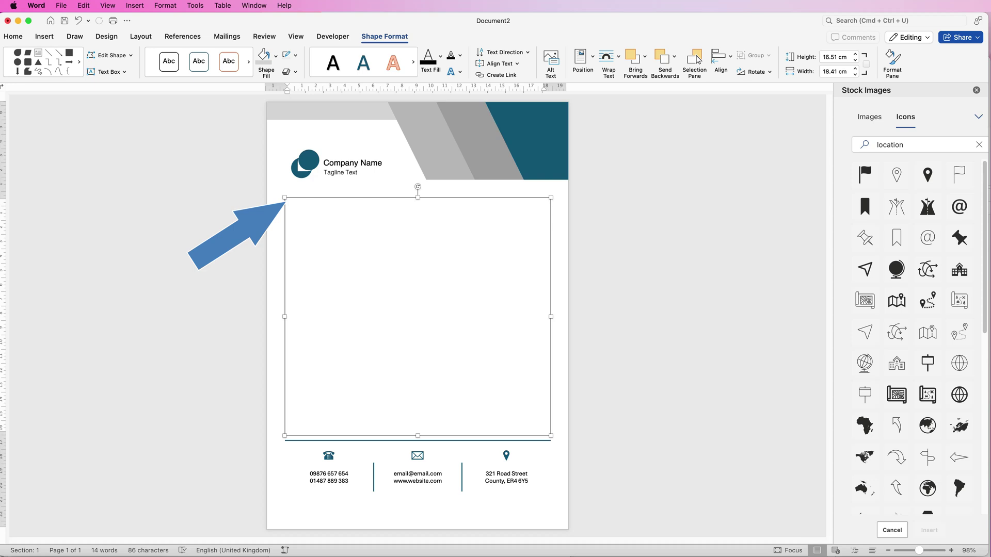
{"action": "key", "text": "super+v"}
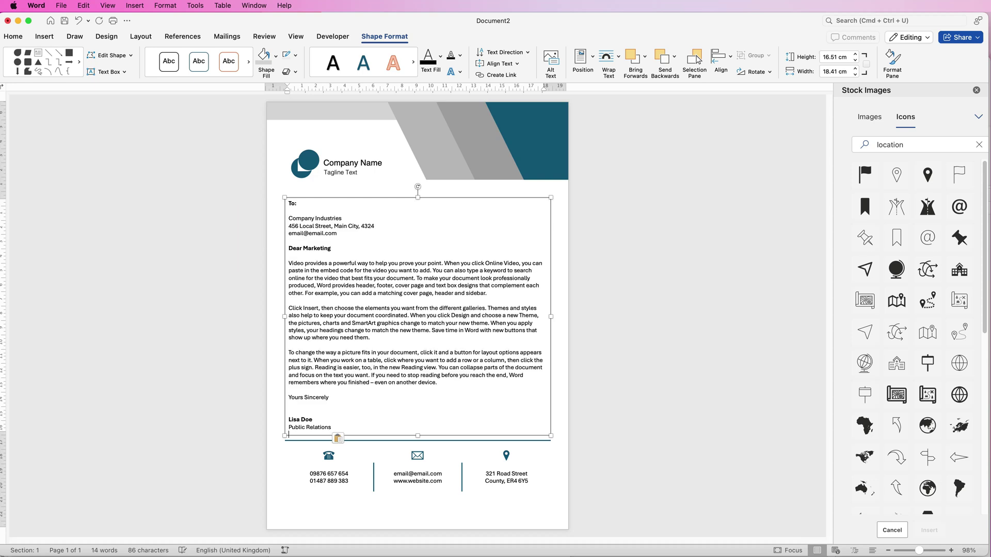
{"action": "left_click", "coordinate": [285, 138]}
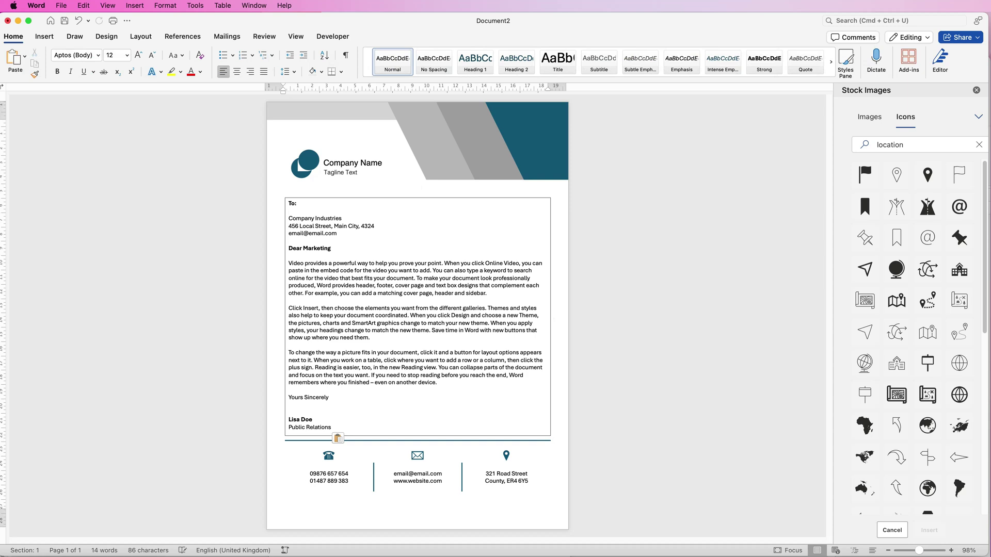
- Remove the outline from the letter text box
{"action": "left_click", "coordinate": [282, 437]}
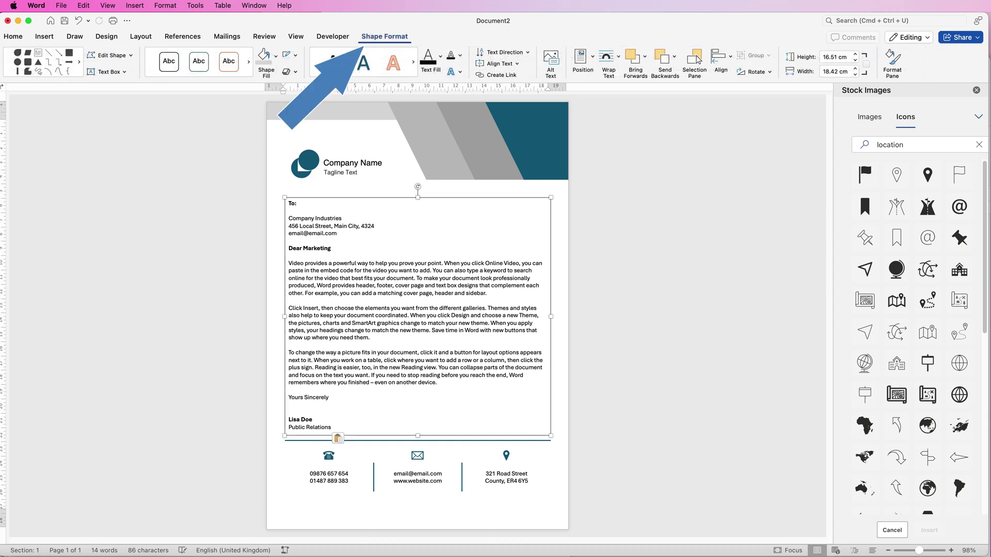
{"action": "left_click", "coordinate": [295, 55]}
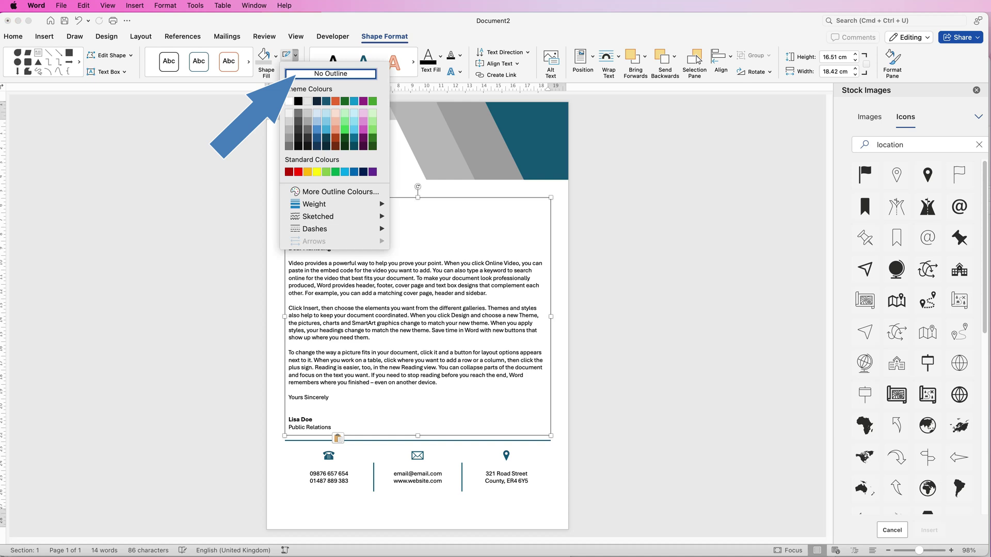
{"action": "left_click", "coordinate": [330, 73]}
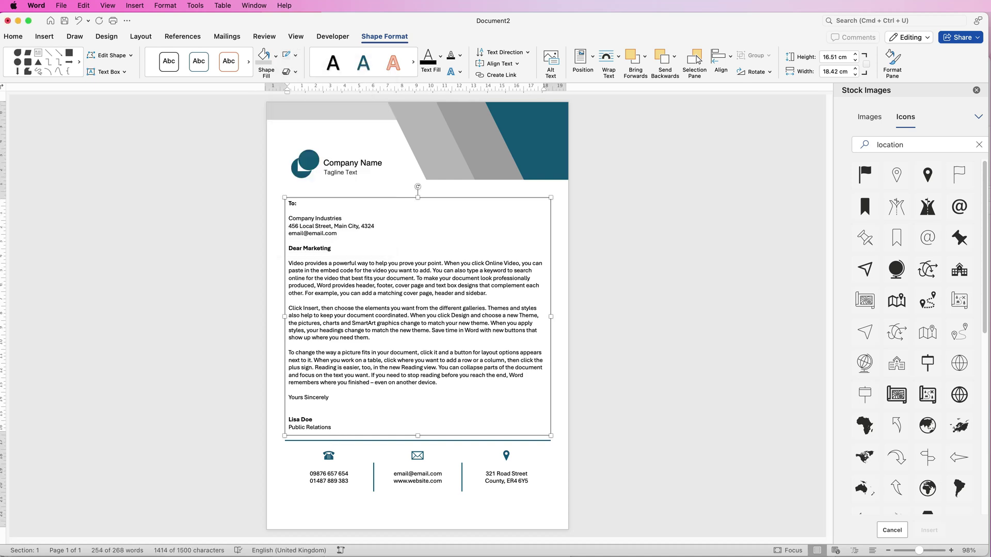
{"action": "key", "text": "Escape"}
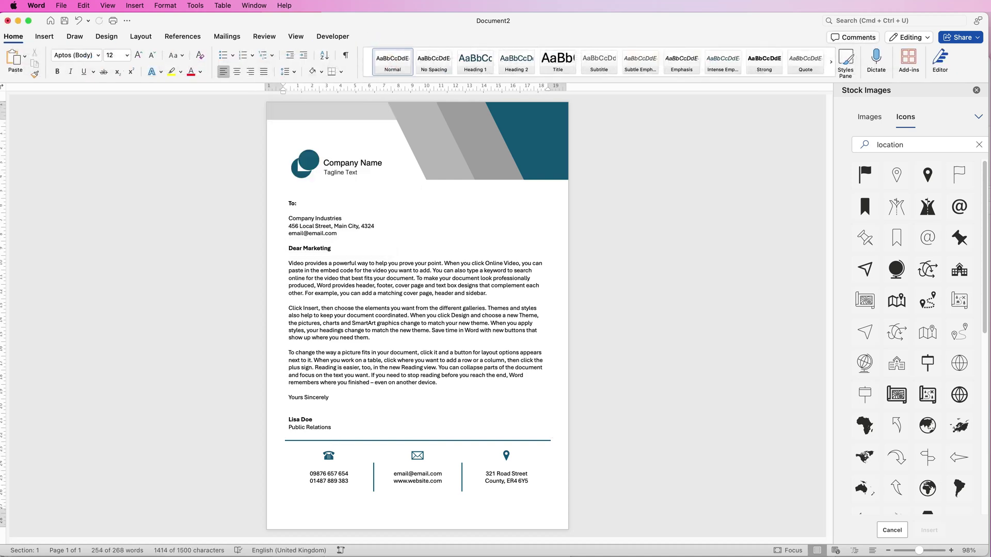
- Narrow the letter text box from both sides and move it up toward the header
{"action": "left_click", "coordinate": [284, 242]}
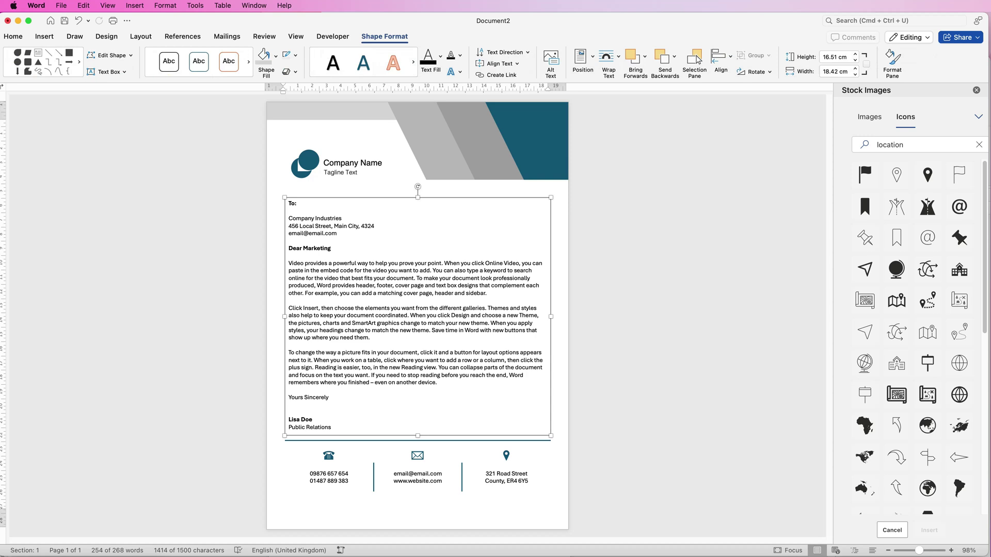
{"action": "mouse_move", "coordinate": [285, 316]}
{"action": "left_mouse_down"}
{"action": "mouse_move", "coordinate": [309, 316]}
{"action": "mouse_move", "coordinate": [297, 316]}
{"action": "left_mouse_up"}
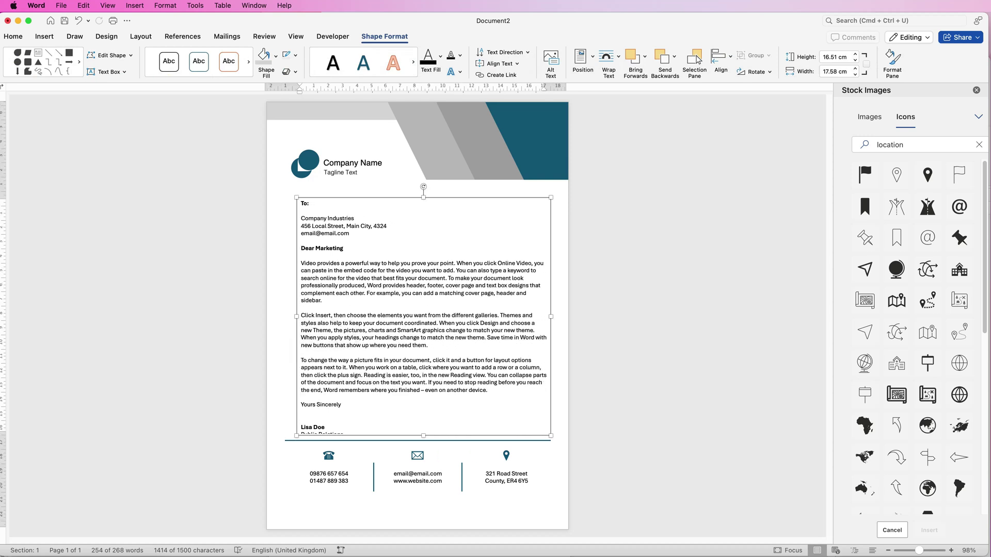
{"action": "left_click_drag", "start_coordinate": [550, 316], "coordinate": [538, 320]}
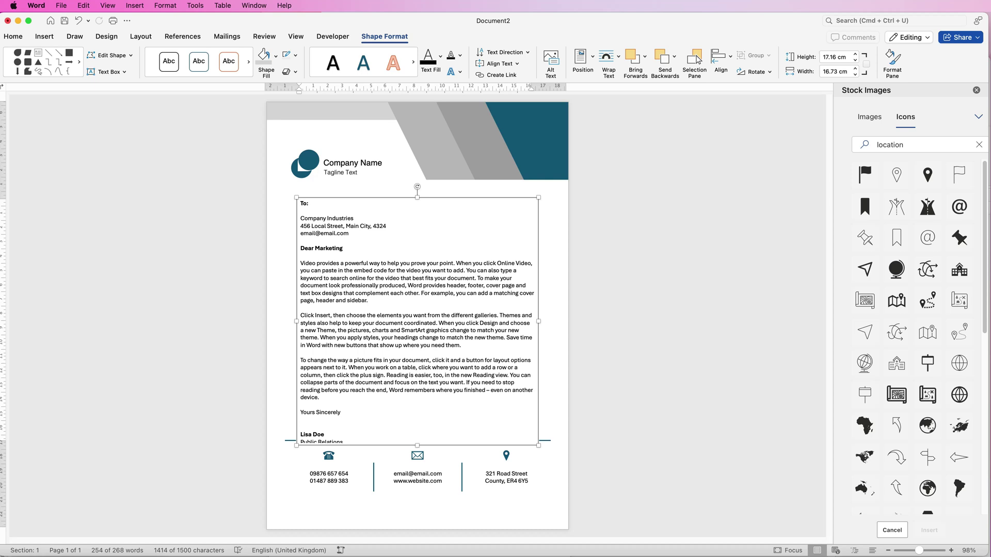
{"action": "left_click_drag", "start_coordinate": [419, 392], "coordinate": [419, 379]}
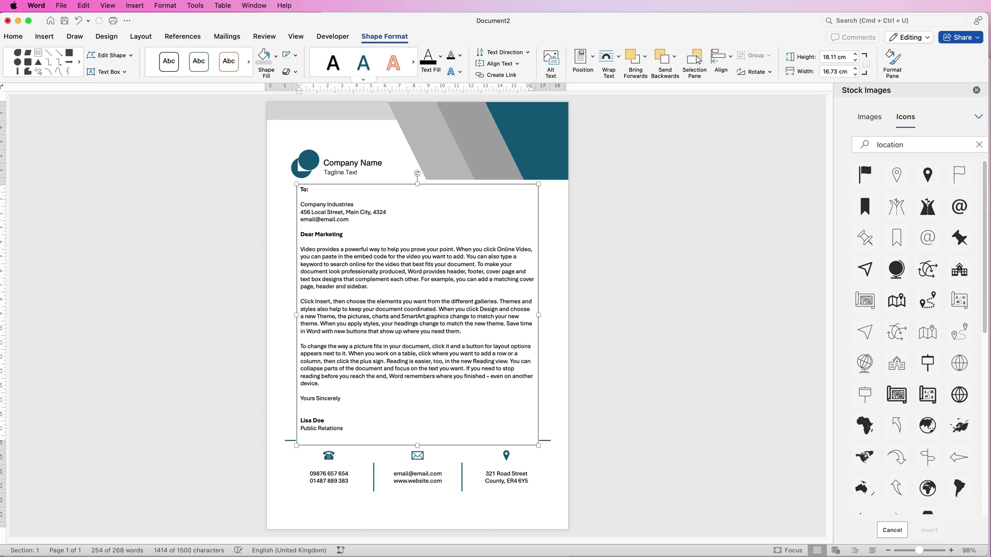
- Give the text box no fill and resize it to 17.58 cm wide
{"action": "left_click", "coordinate": [276, 56]}
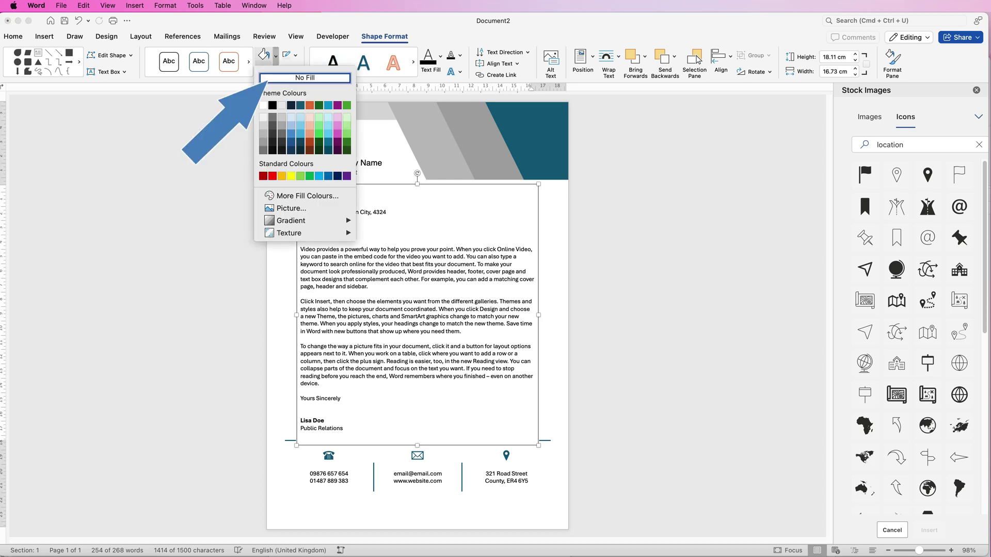
{"action": "left_click", "coordinate": [305, 78]}
{"action": "left_click_drag", "start_coordinate": [538, 314], "coordinate": [544, 314]}
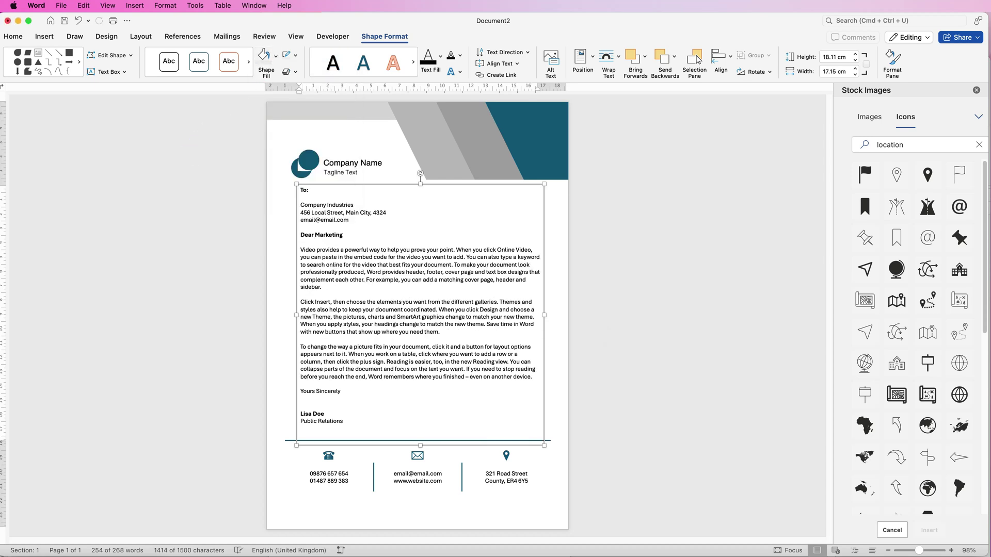
{"action": "left_click_drag", "start_coordinate": [297, 315], "coordinate": [405, 331]}
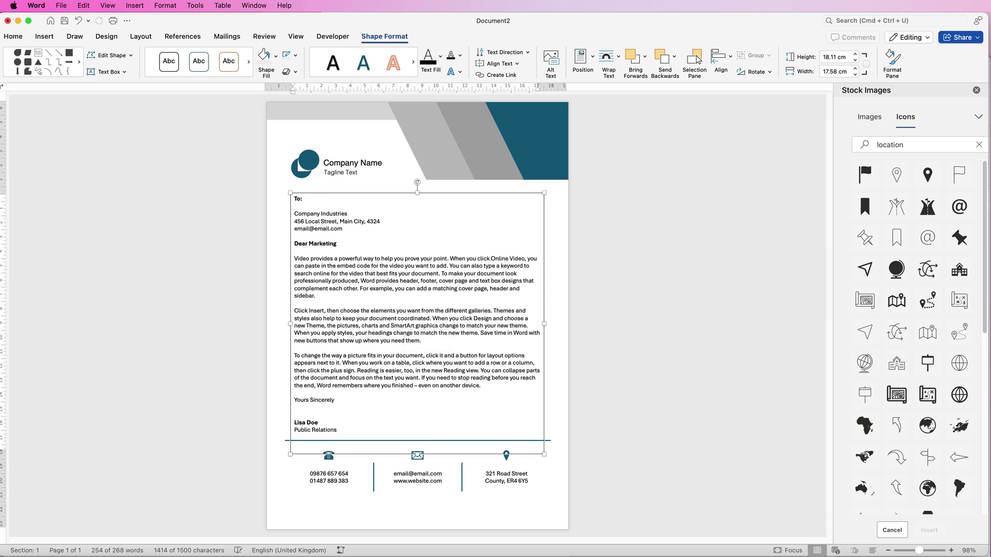
- Centre the letter text box horizontally on the page
{"action": "left_click", "coordinate": [720, 58]}
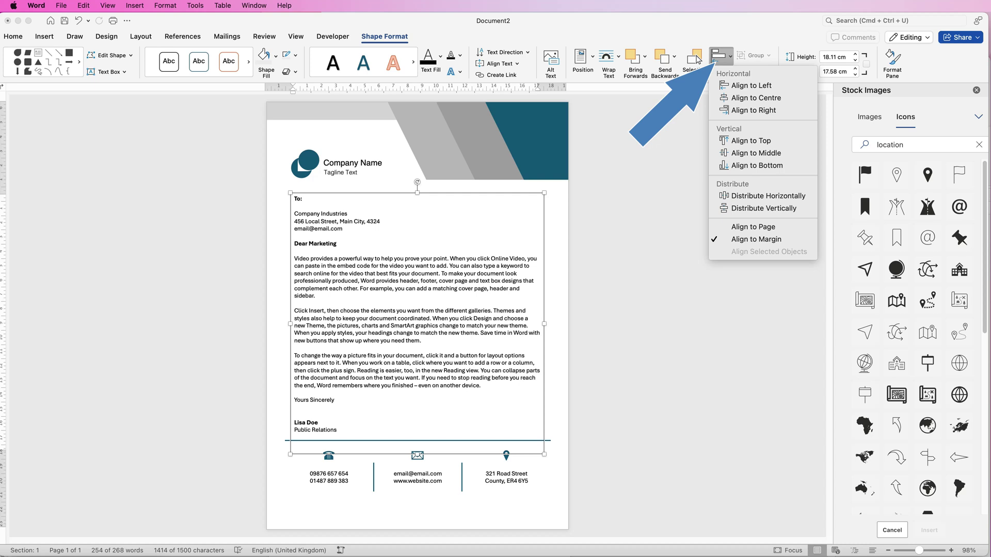
{"action": "left_click", "coordinate": [755, 98]}
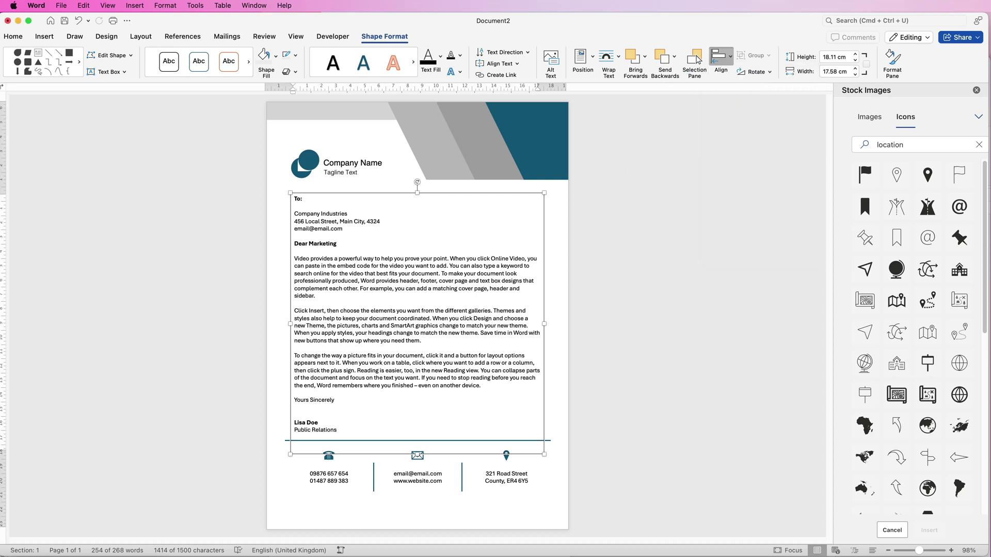
{"action": "left_click", "coordinate": [285, 310]}
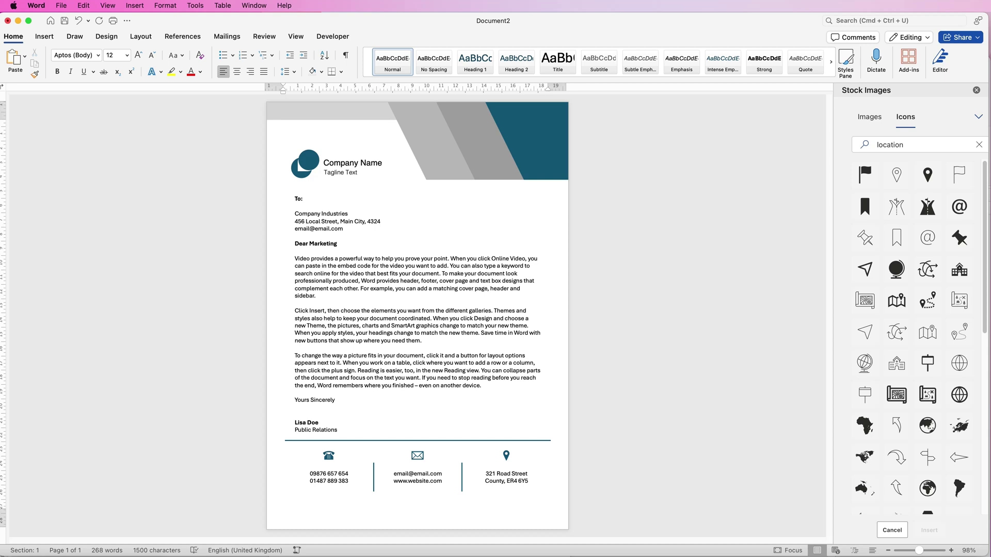
{"action": "left_click", "coordinate": [285, 392]}
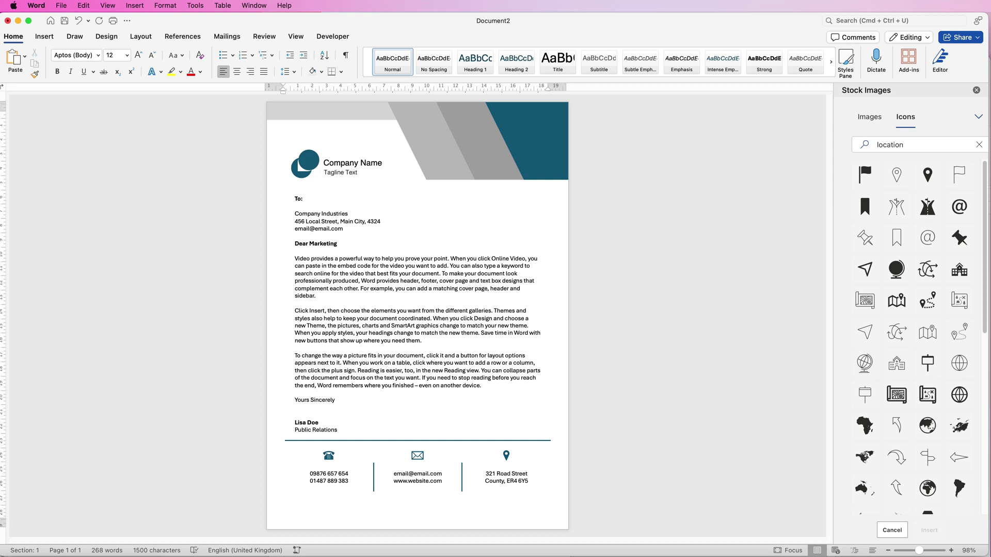
{"action": "left_click", "coordinate": [61, 6]}
{"action": "left_click", "coordinate": [76, 107]}
{"action": "key", "text": "super+shift+s"}
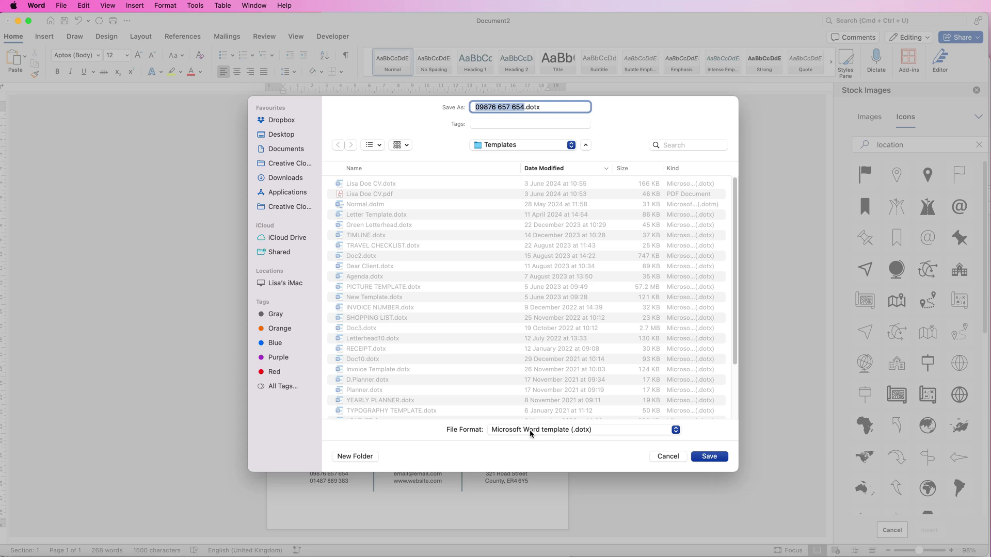
{"action": "left_click", "coordinate": [624, 432]}
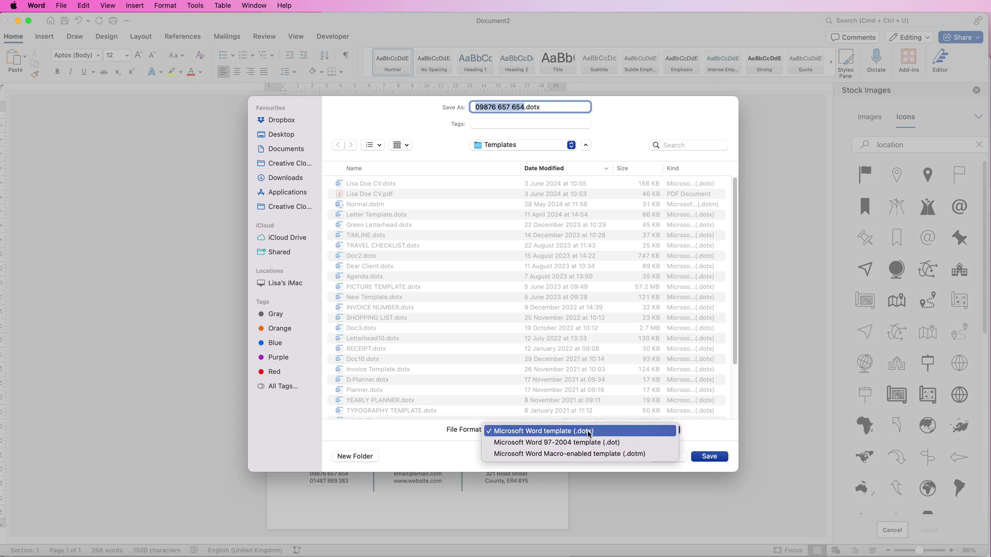
{"action": "left_click", "coordinate": [602, 432]}
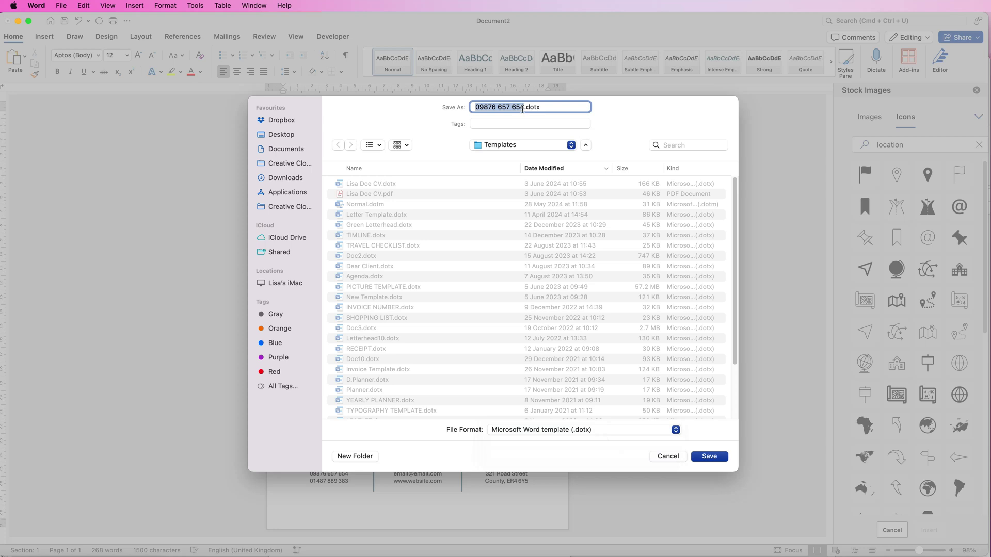
{"action": "left_click", "coordinate": [667, 457]}
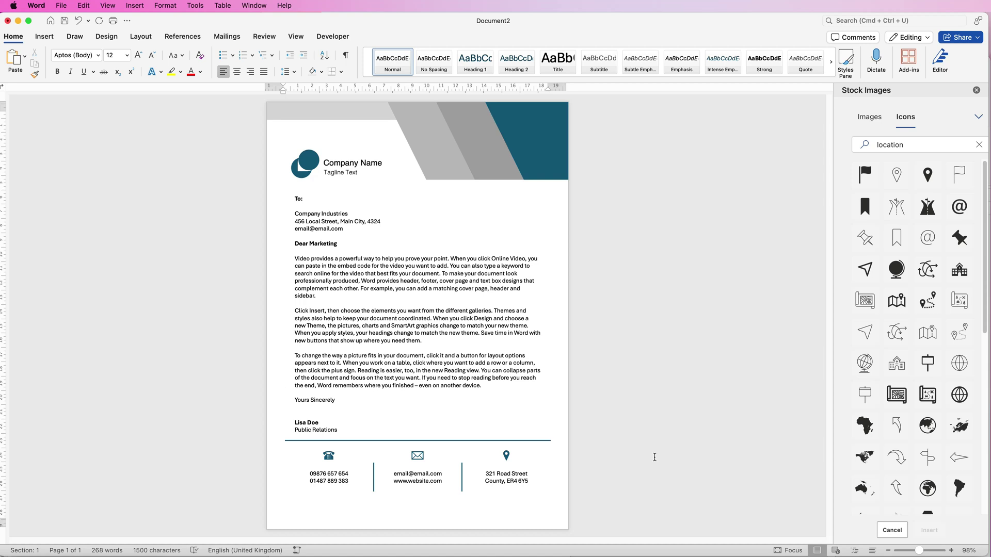